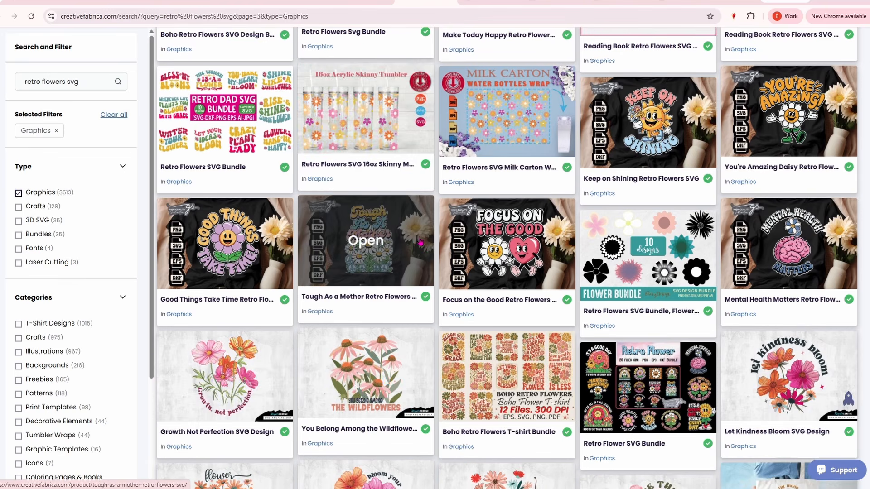
Browse the graphics search results for "retro flowers svg".
scroll(416, 234, down, 9)
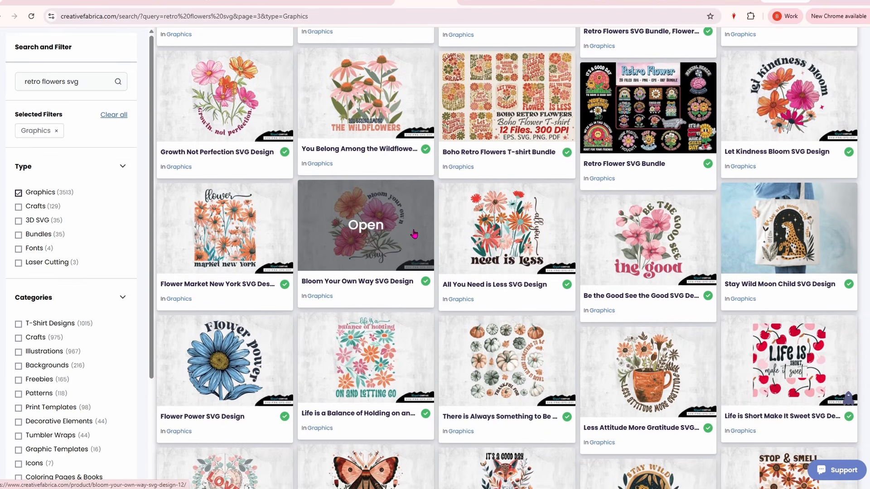
scroll(412, 232, down, 3)
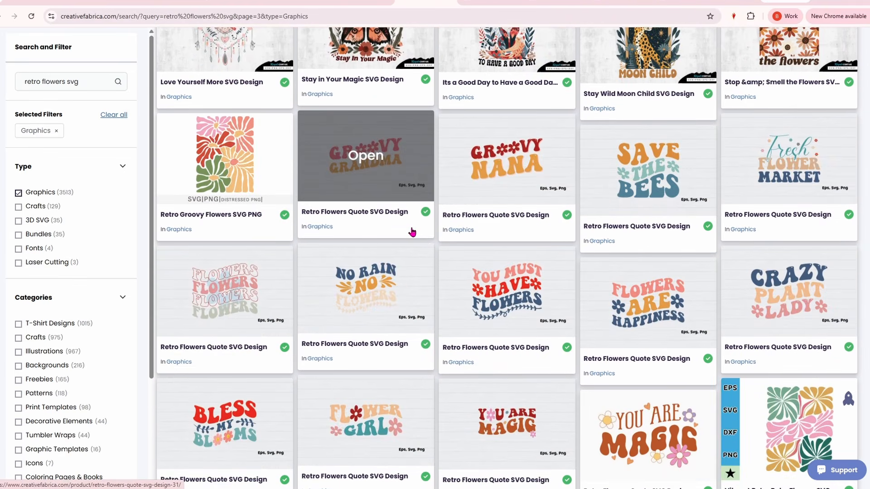
scroll(413, 232, up, 10)
scroll(413, 233, up, 10)
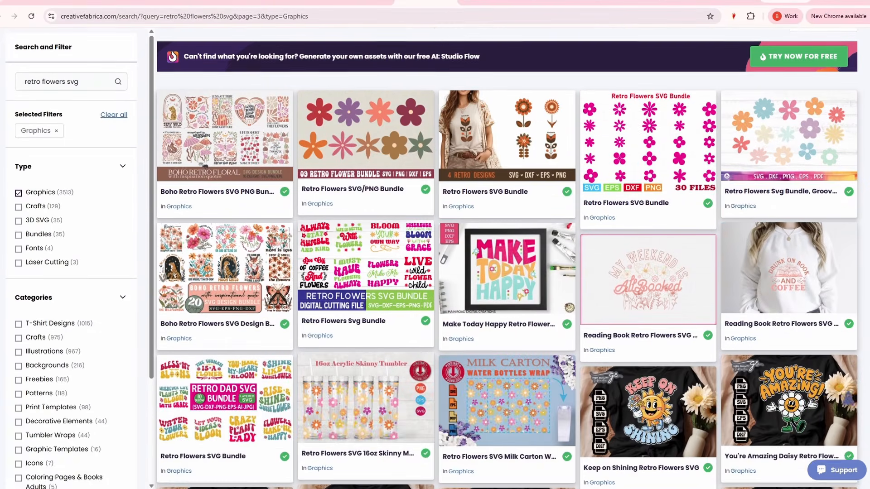
Open the AI Image Generator in Studio AI and review the available image models.
mouse_move(451, 64)
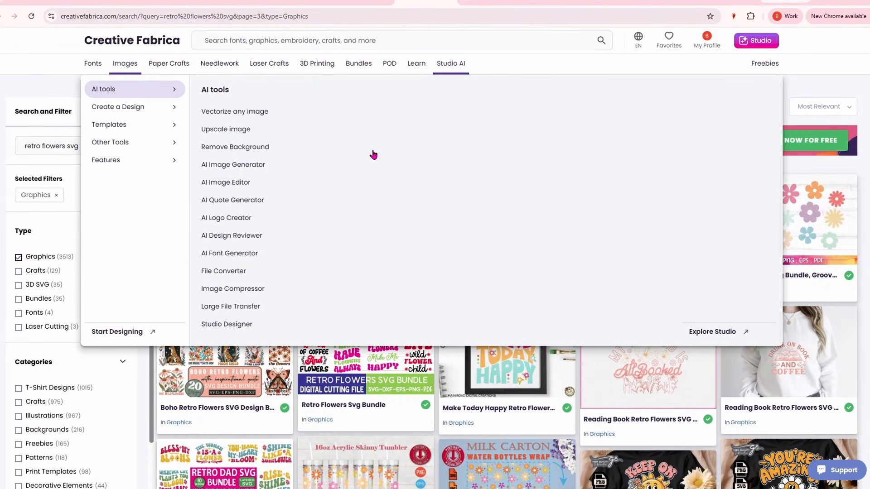
click(232, 168)
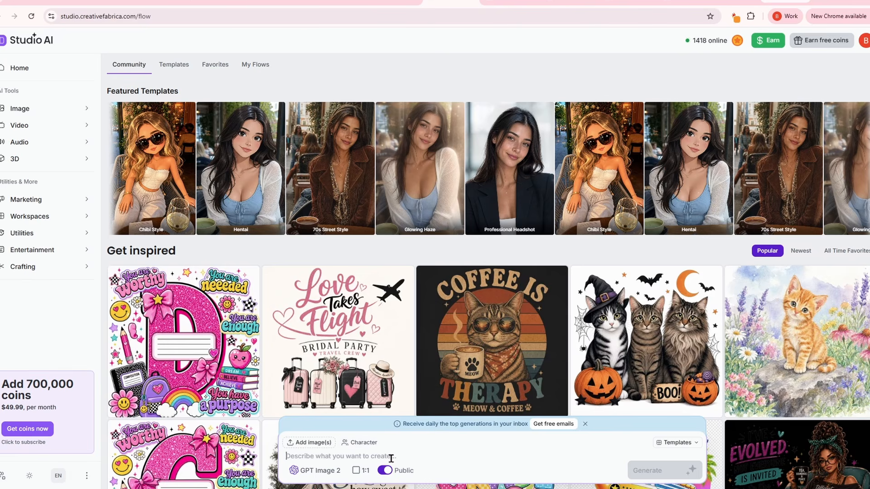
click(331, 471)
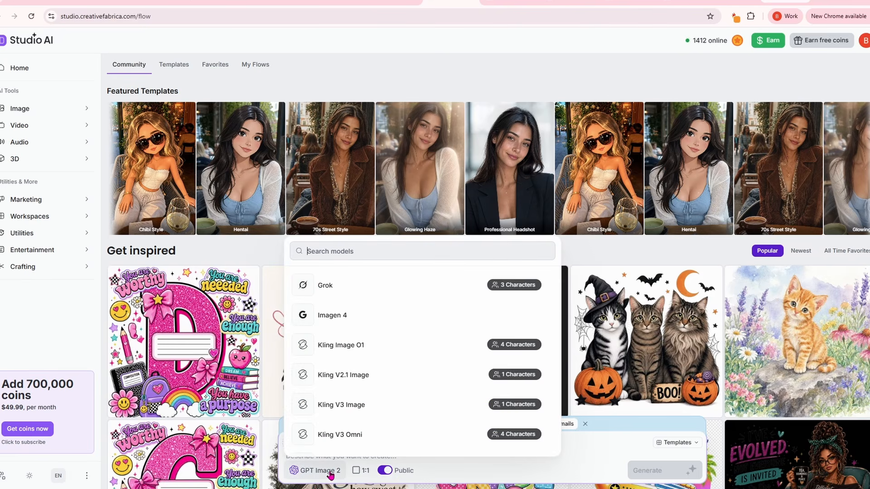
scroll(389, 392, down, 6)
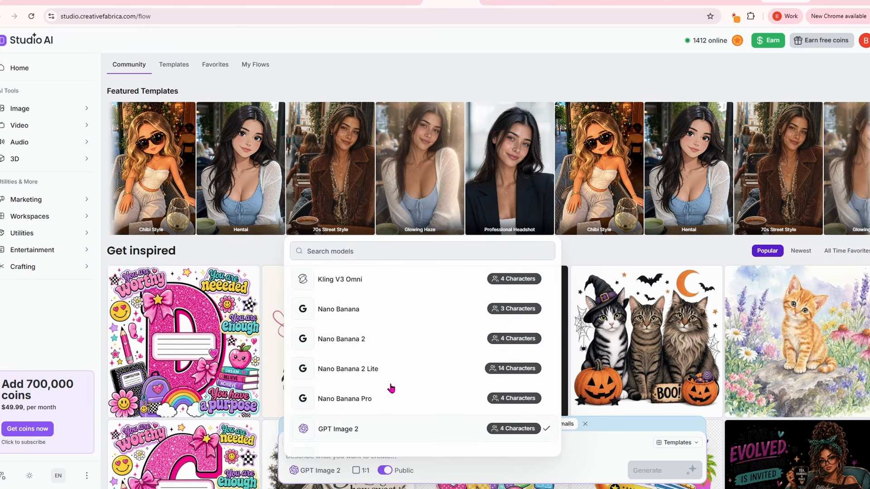
click(437, 473)
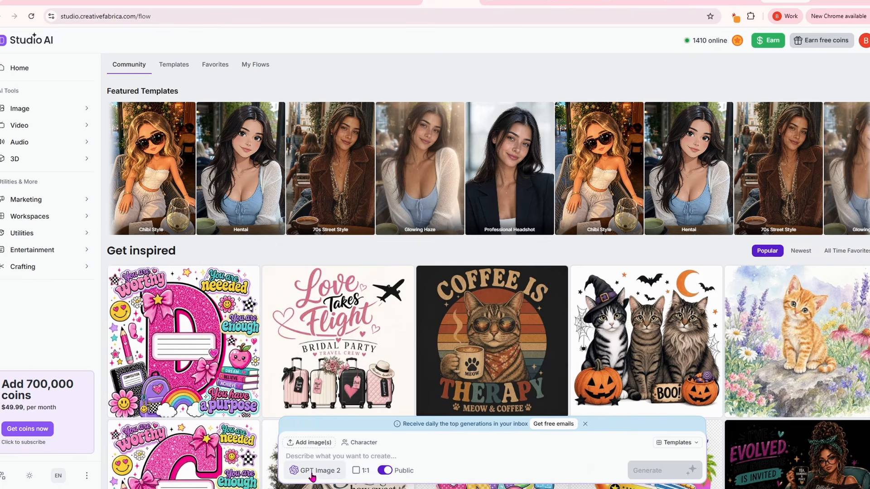
Review the aspect ratio choices and toggle the flow's public visibility off and on.
click(357, 475)
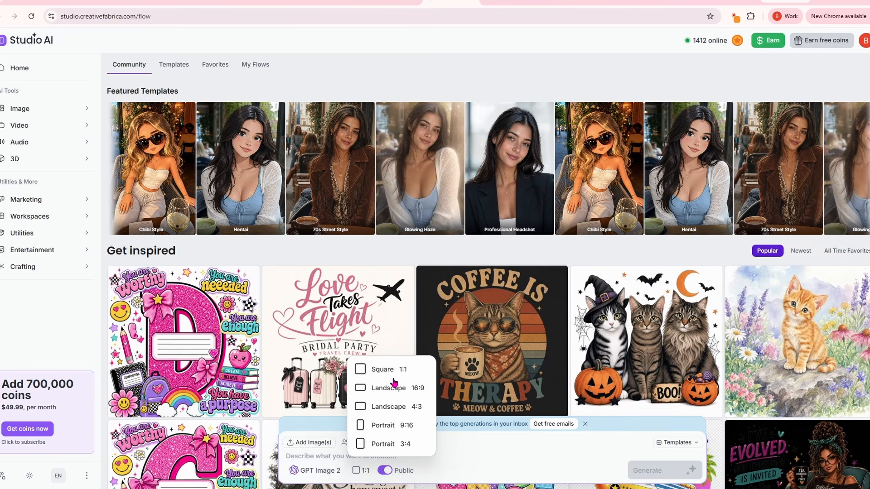
click(385, 471)
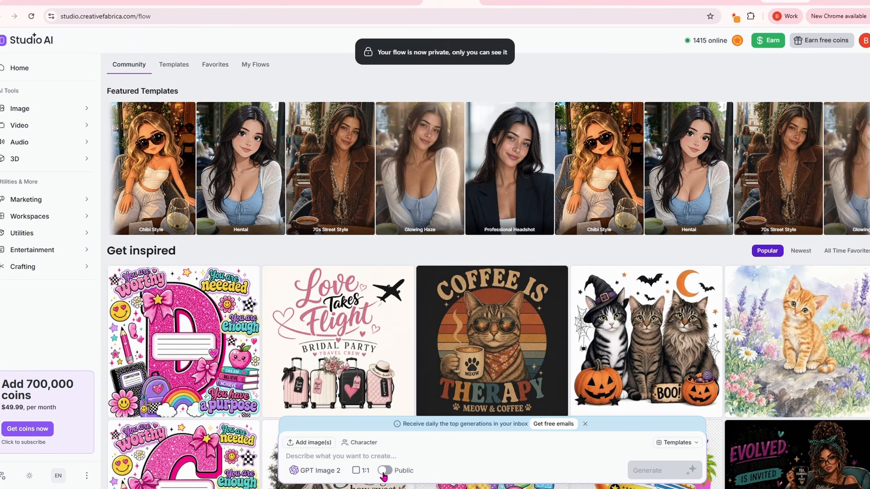
click(387, 473)
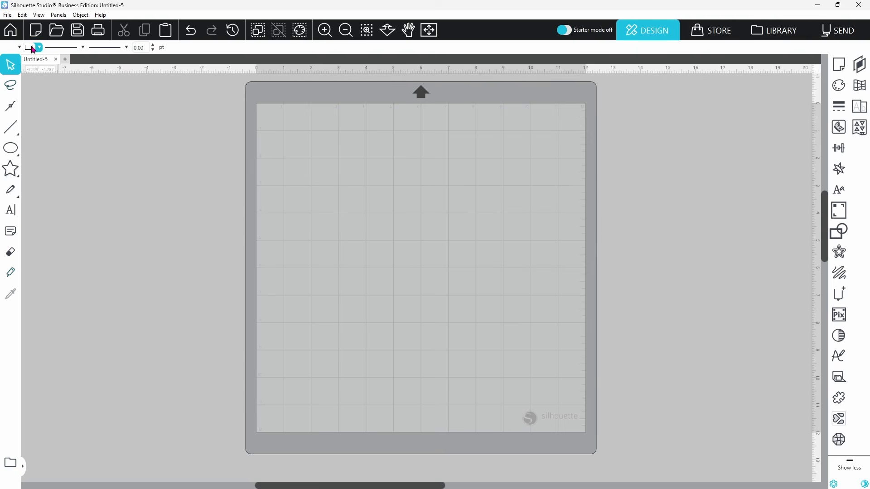
Switch to Silhouette Studio, merge the cf-flow wildflower bouquet PNG from Downloads into the design, and move it to the middle of the mat.
click(7, 16)
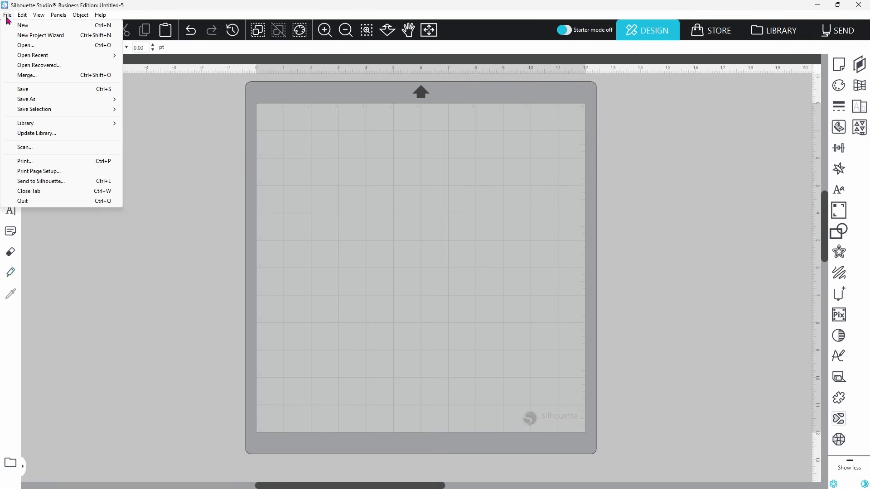
click(26, 75)
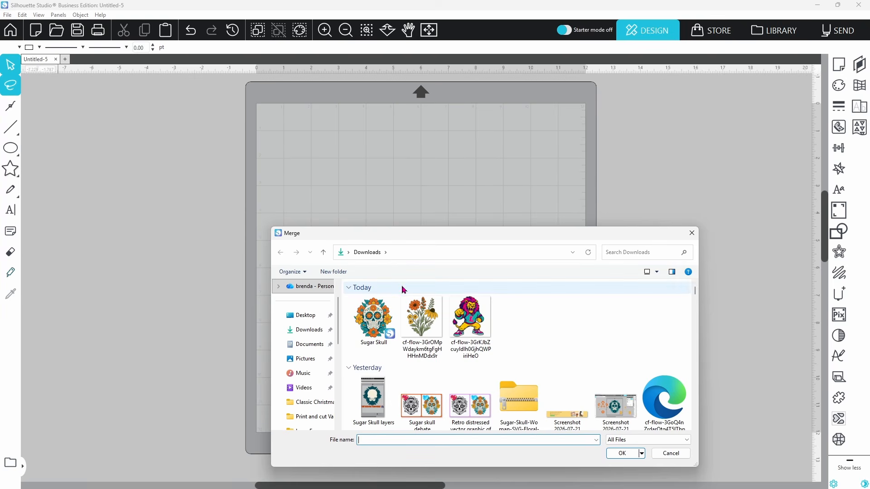
double_click(424, 323)
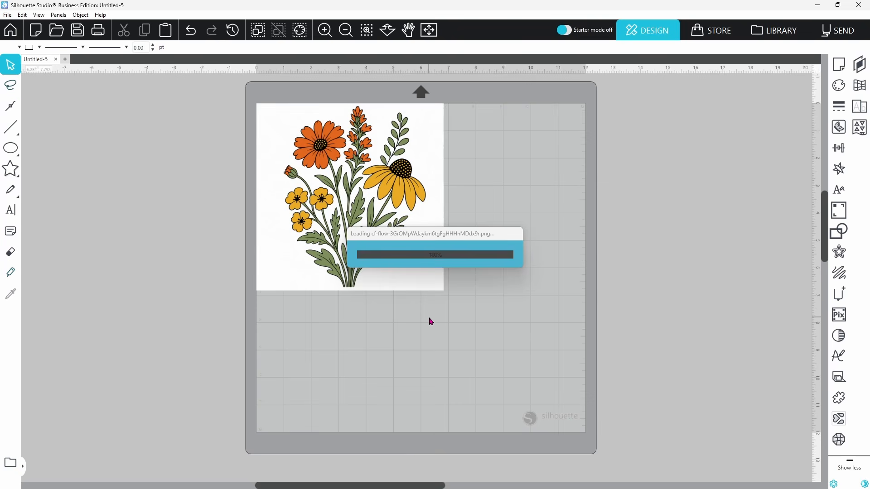
drag(384, 256, 455, 318)
click(542, 329)
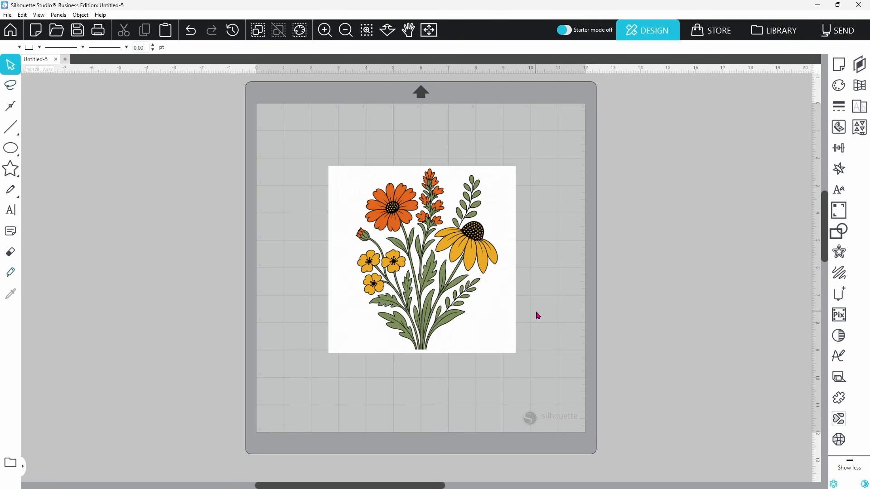
Check the Panel Mode setting in the default preferences.
click(834, 484)
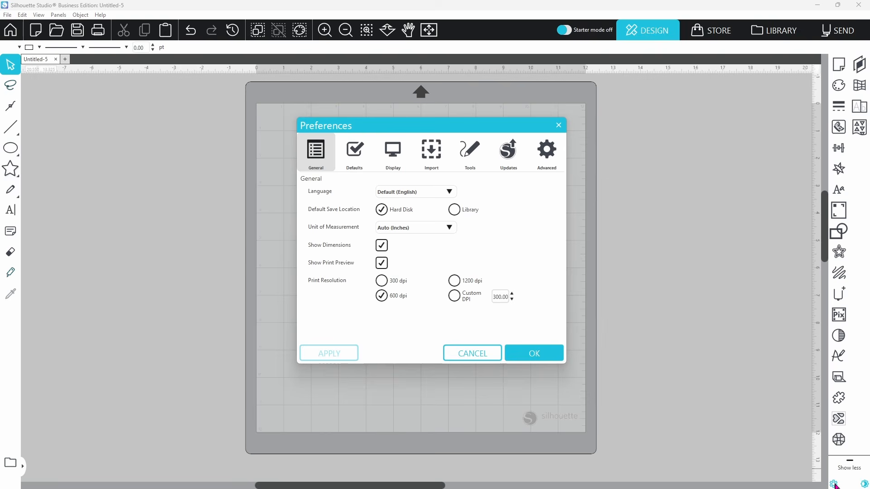
click(356, 160)
scroll(418, 286, down, 3)
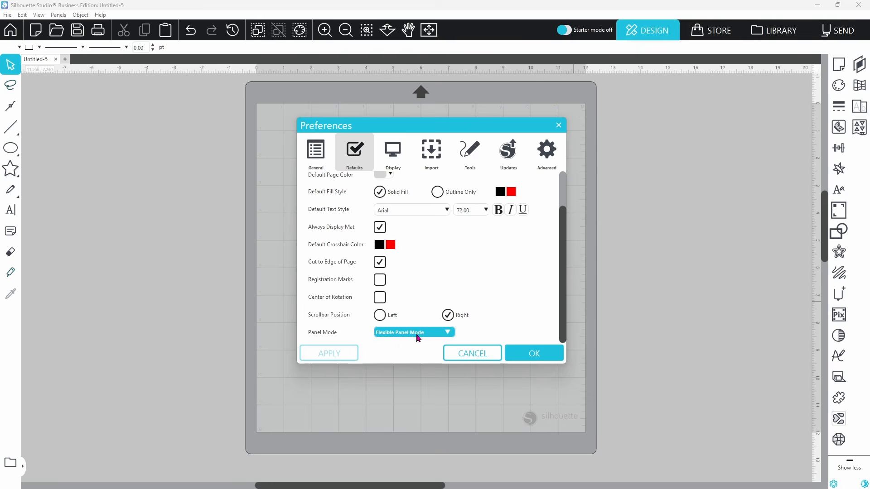
click(531, 357)
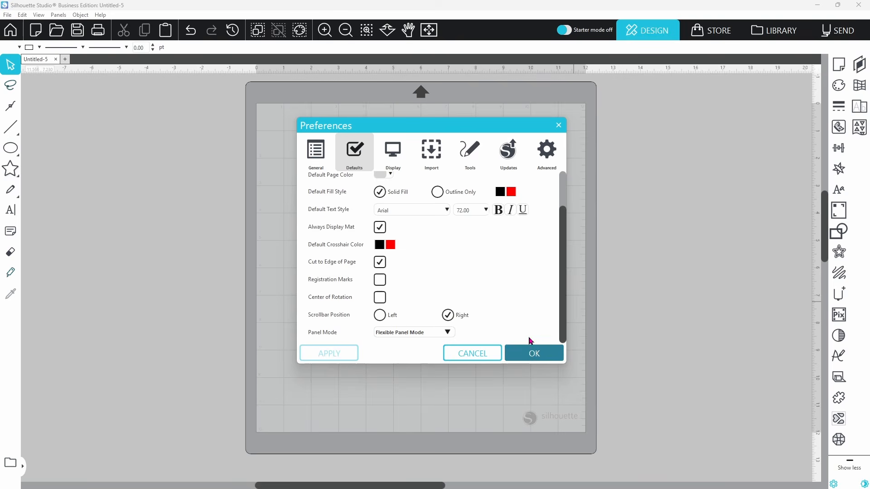
Open the Trace and Point Editing panels, arrange them side by side beyond the flower image, and deselect the image.
click(839, 127)
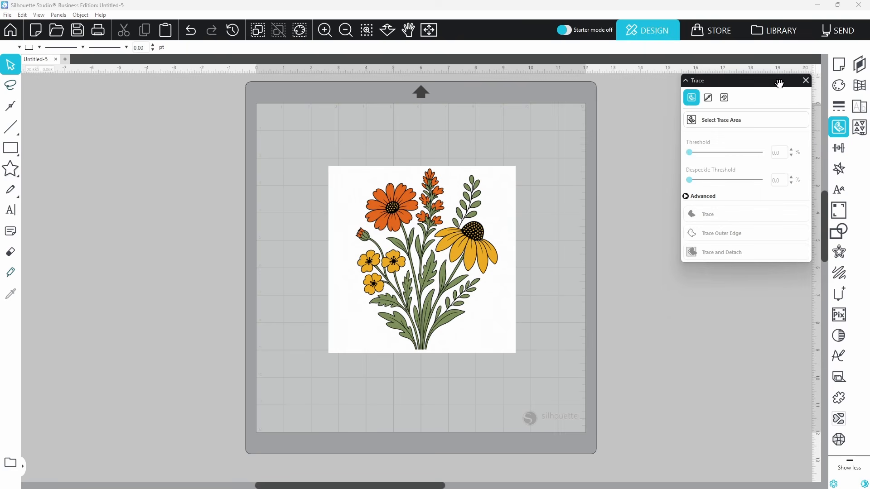
mouse_move(778, 83)
mouse_down()
mouse_move(482, 124)
mouse_move(300, 99)
mouse_move(281, 83)
mouse_up()
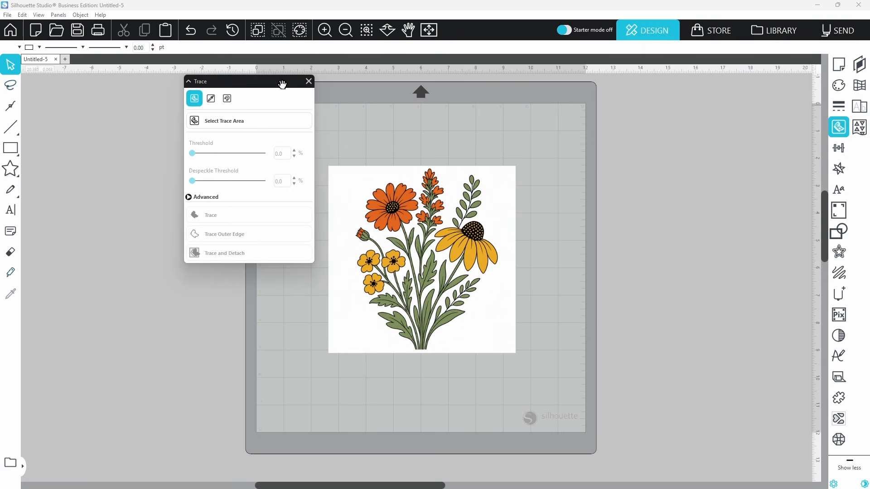
double_click(430, 247)
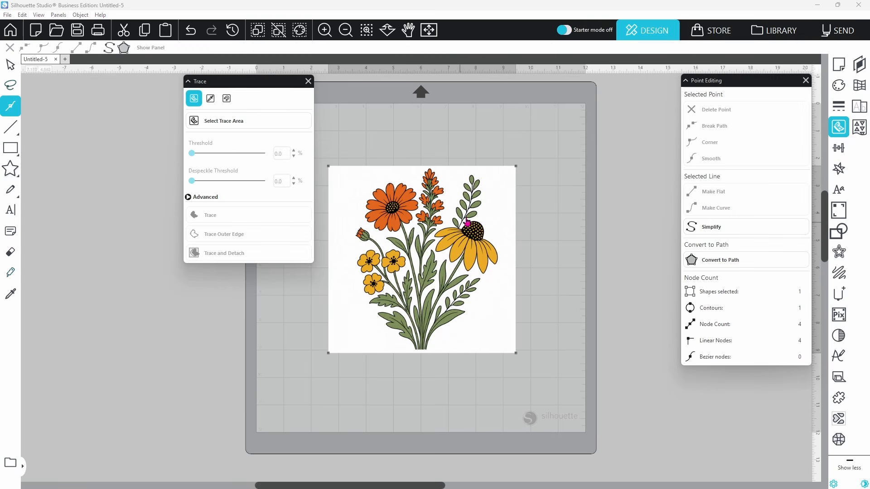
drag(252, 86, 614, 85)
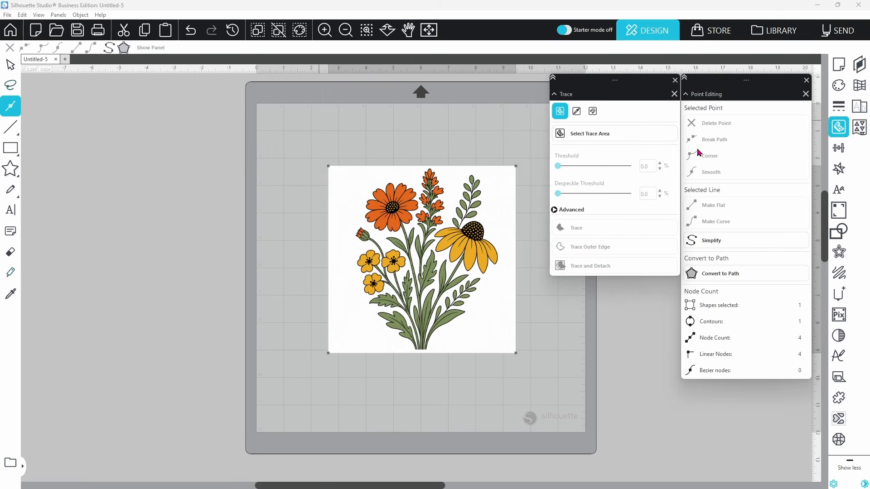
click(570, 373)
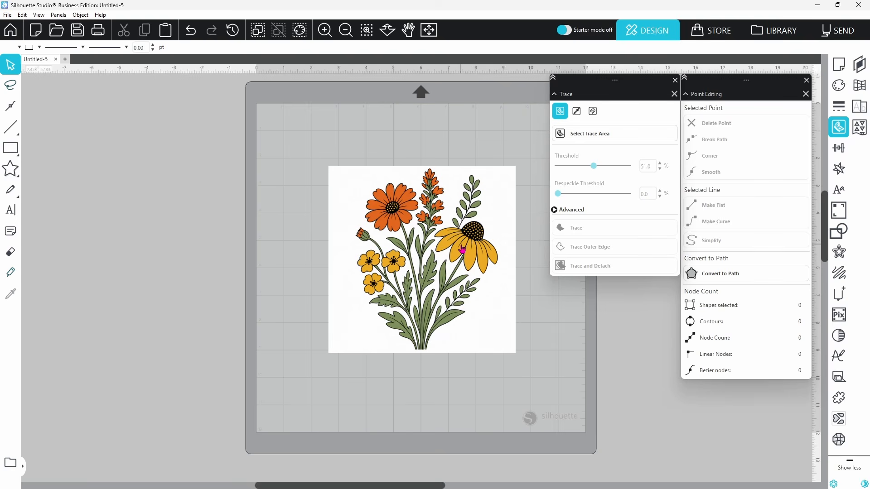
Select the whole flower image as the trace area, set the threshold to 70%, and trace it.
click(563, 135)
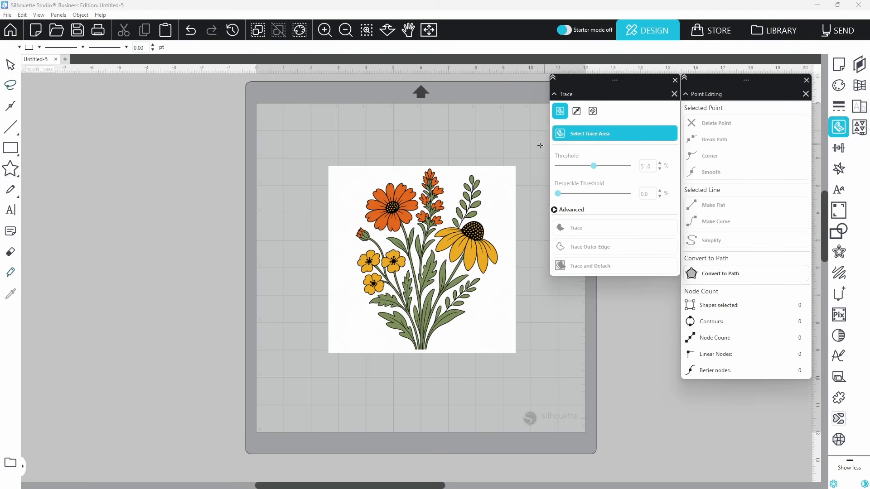
mouse_move(330, 166)
mouse_down()
mouse_move(503, 273)
mouse_move(515, 360)
mouse_up()
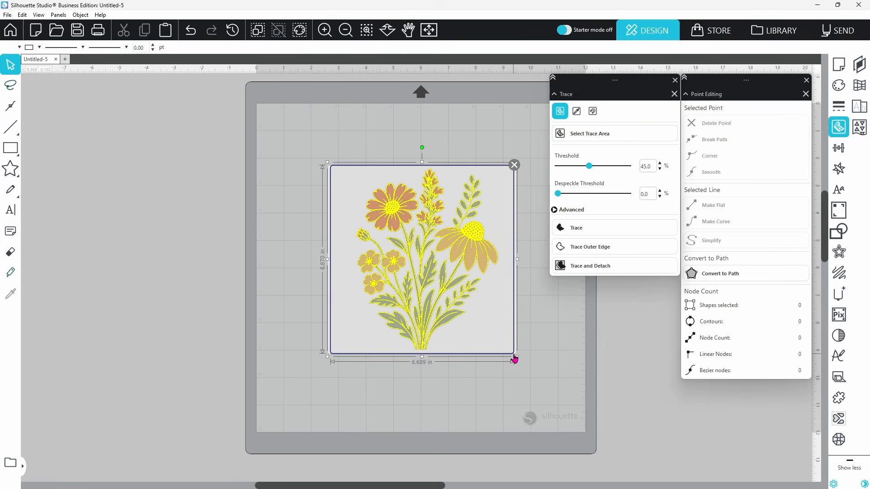
click(590, 168)
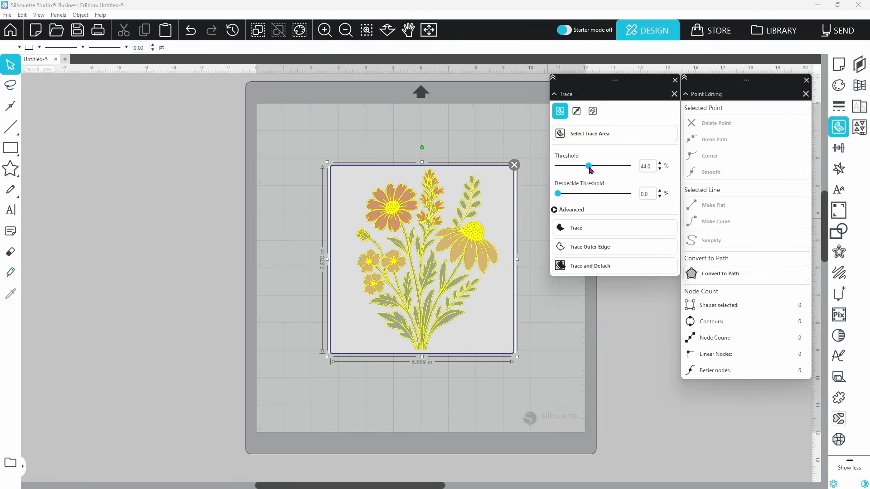
drag(591, 168, 610, 174)
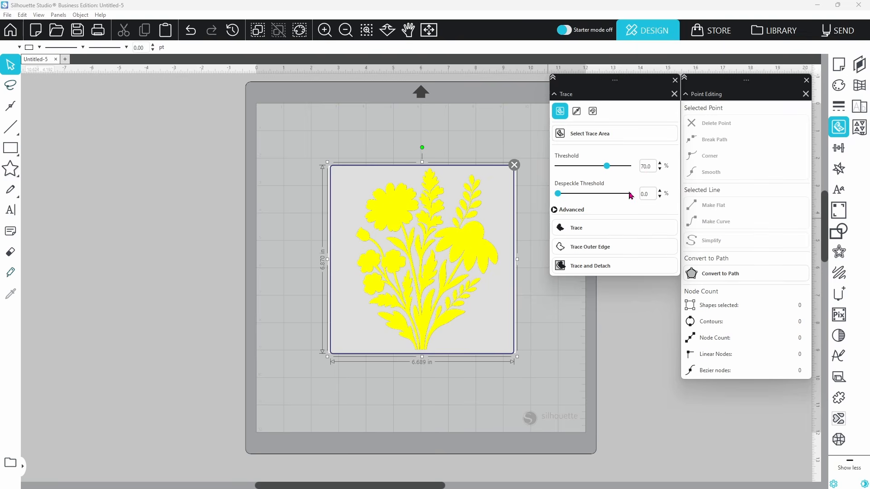
click(588, 230)
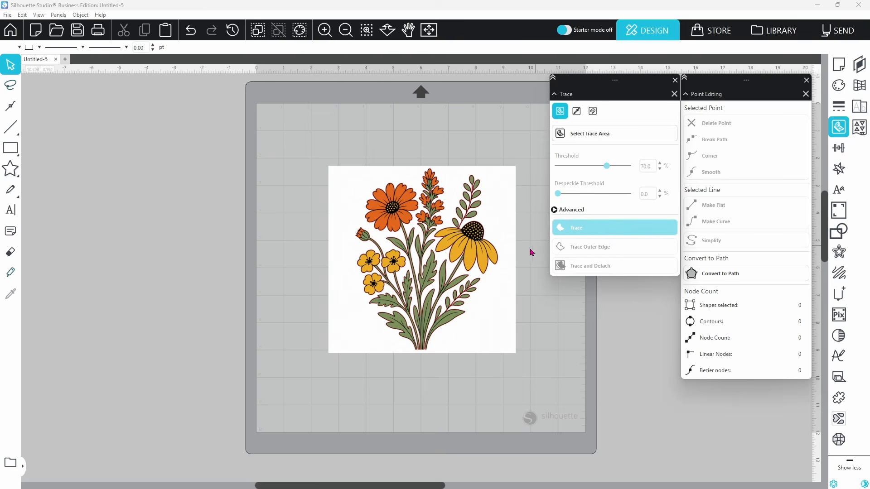
Move the traced bouquet outline off the mat beside the image and fill it with dark navy.
mouse_move(429, 174)
mouse_down()
mouse_move(368, 196)
mouse_move(254, 200)
mouse_move(249, 181)
mouse_up()
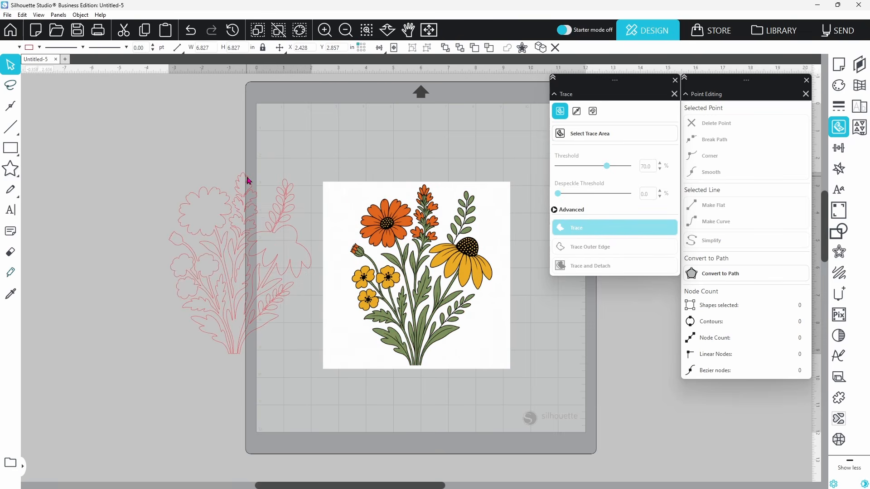
click(19, 48)
click(41, 63)
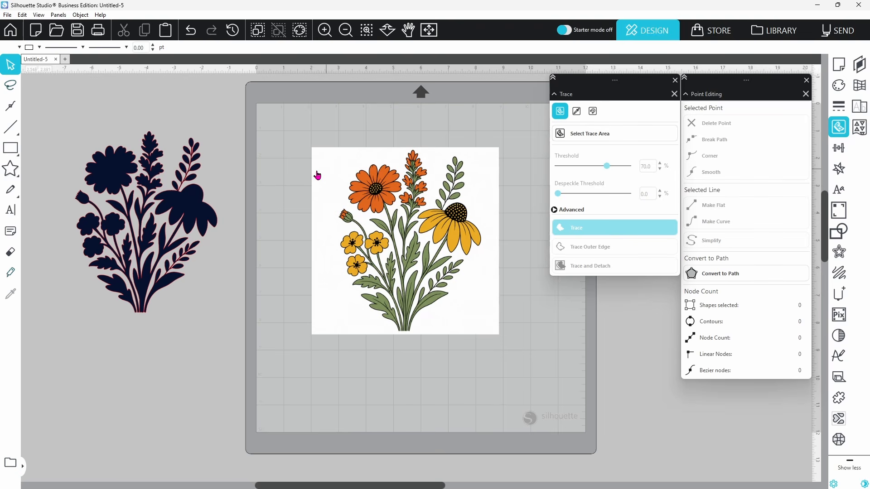
Edit the points of the navy bouquet silhouette and simplify its path.
double_click(190, 214)
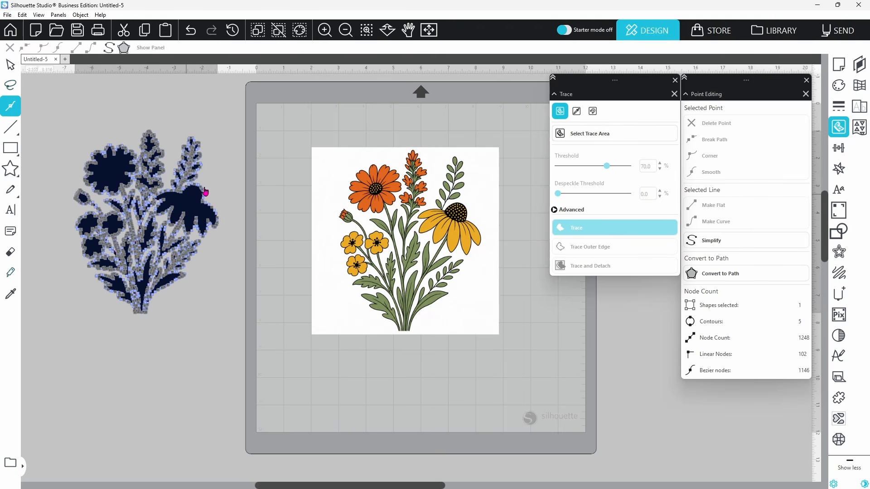
click(704, 242)
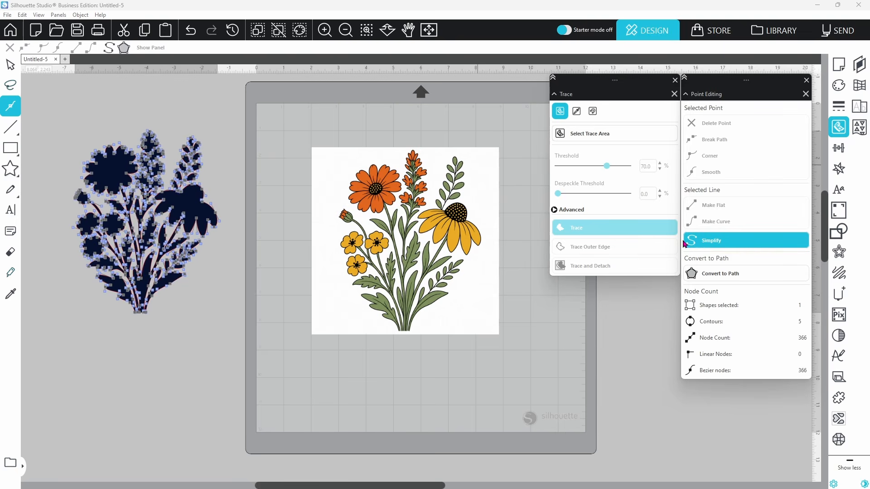
click(228, 237)
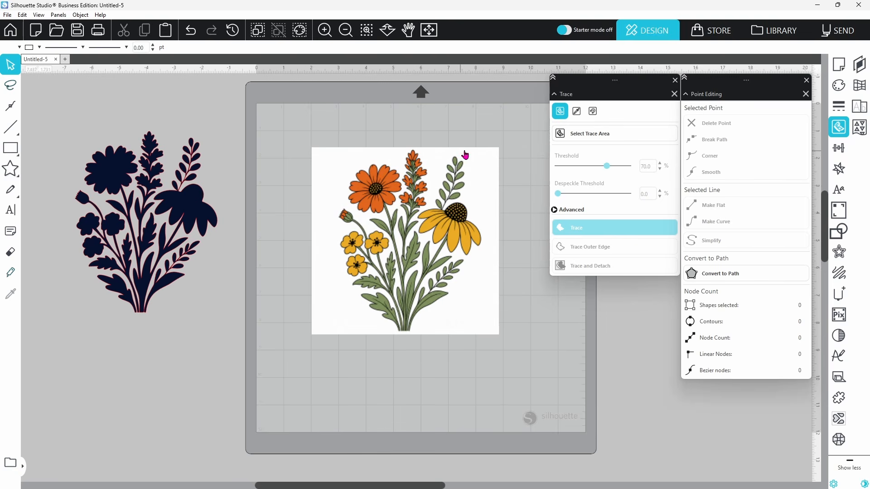
Trace the flower image by color, sampling an orange petal, including all matching areas and setting the tolerance to 11%.
click(577, 114)
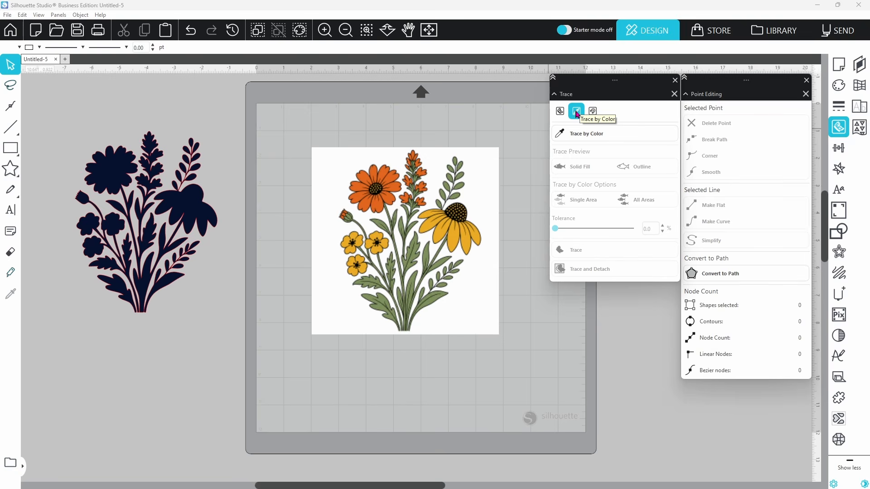
click(562, 138)
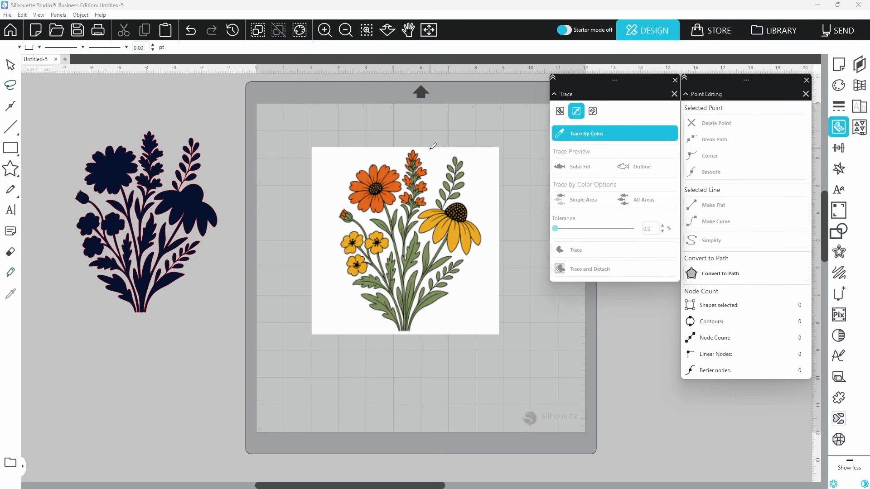
click(386, 170)
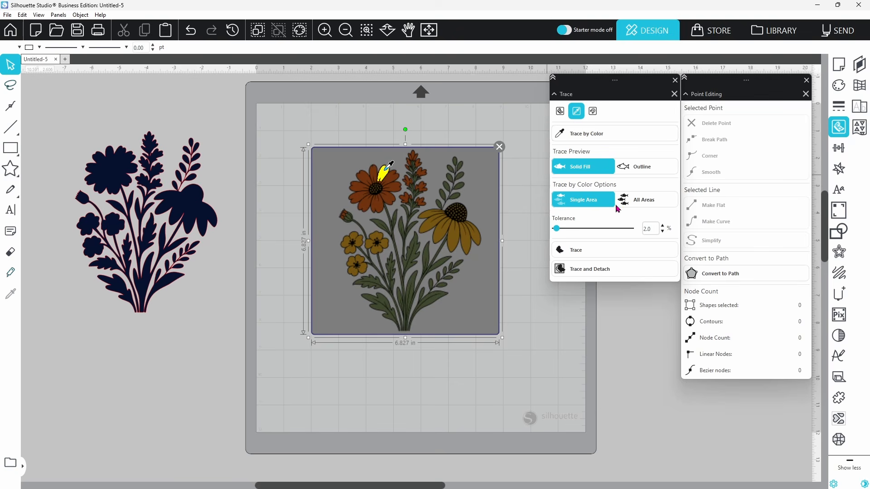
click(637, 203)
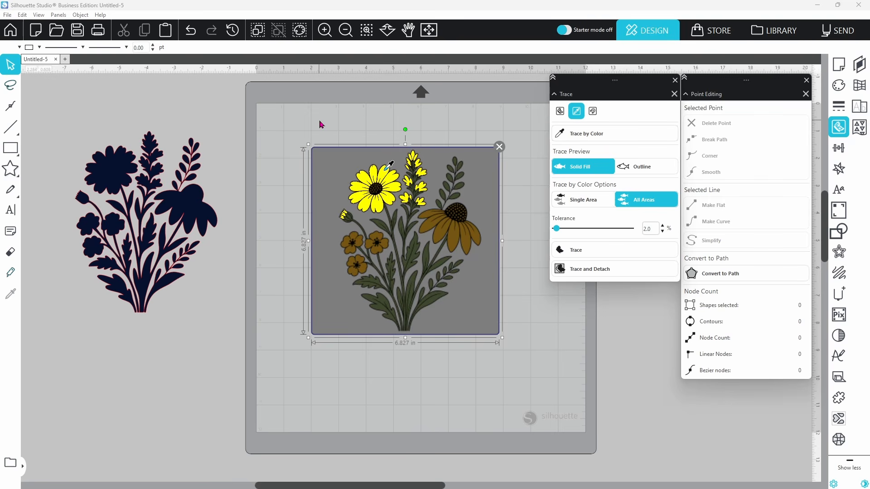
click(366, 31)
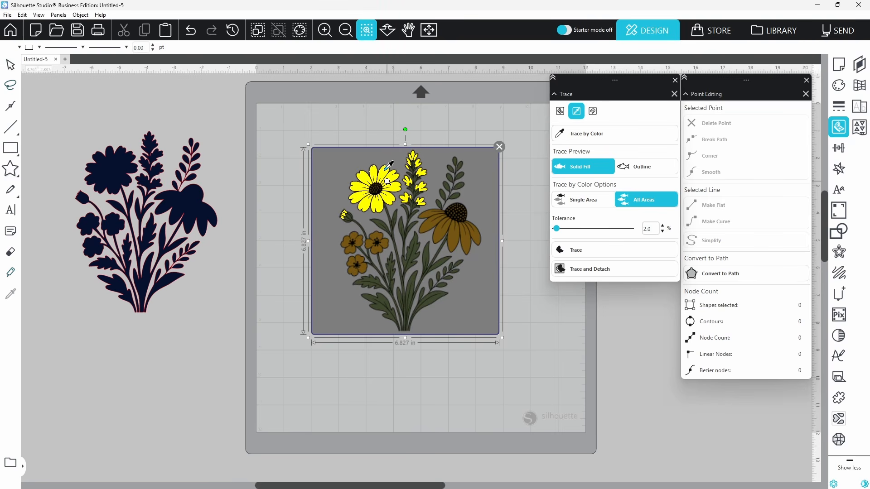
click(386, 185)
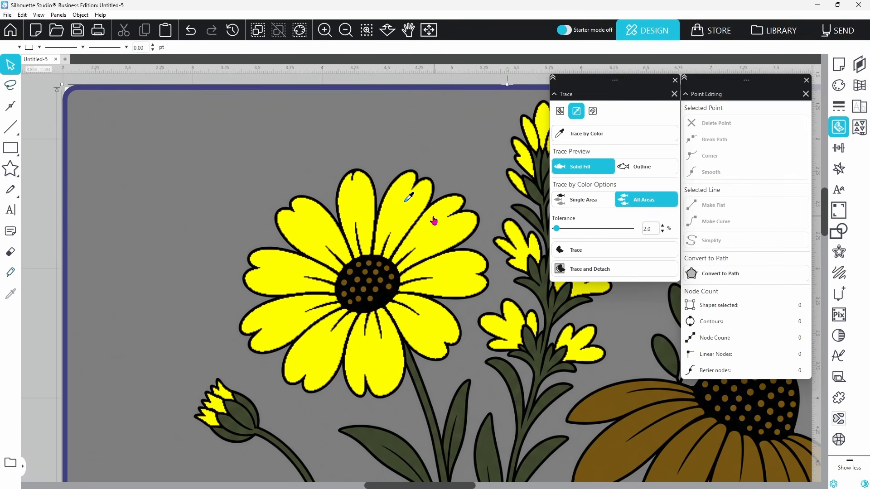
scroll(436, 222, down, 2)
drag(467, 485, 493, 486)
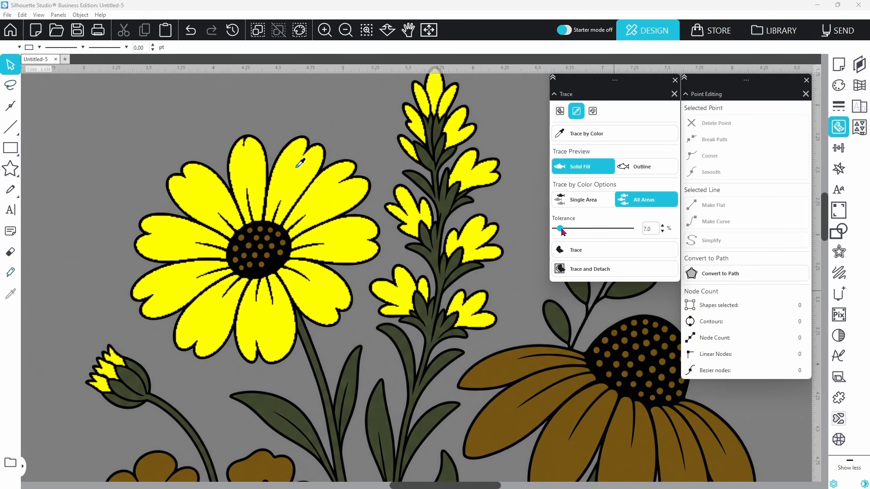
drag(564, 230, 565, 231)
click(572, 251)
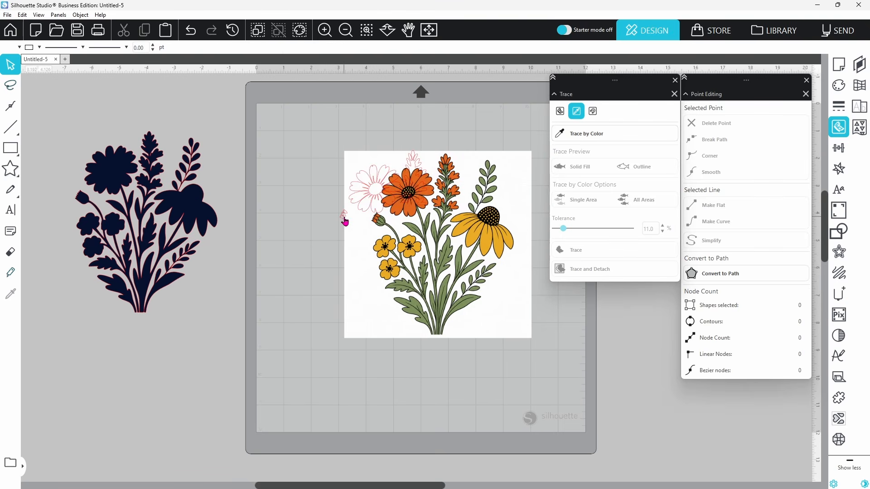
Move the traced orange petal outlines off the image, edit their points and simplify the path.
drag(280, 257, 289, 229)
double_click(288, 230)
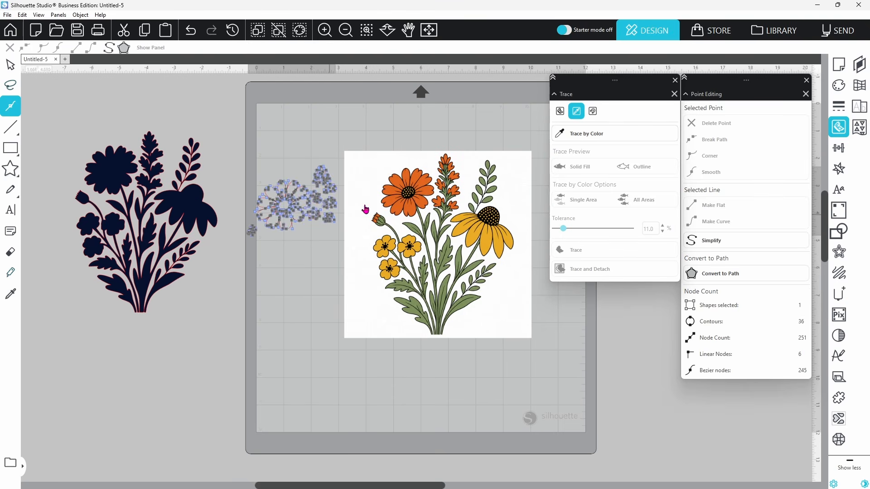
click(709, 240)
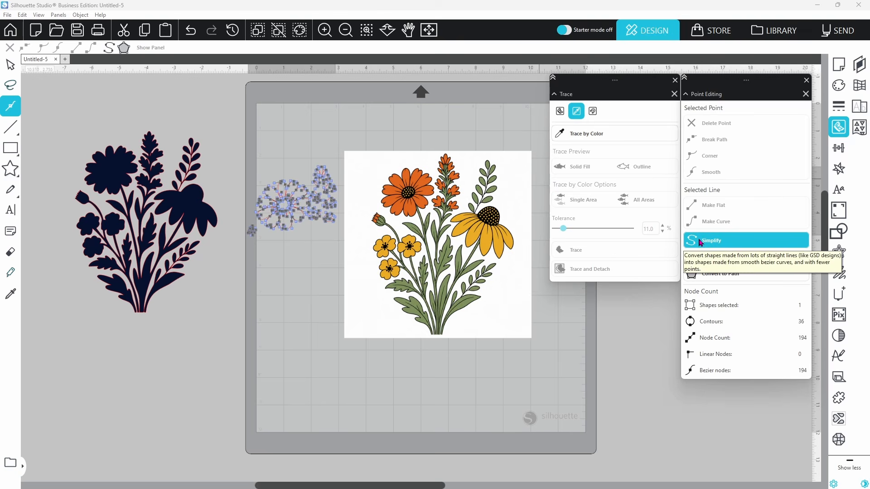
double_click(286, 229)
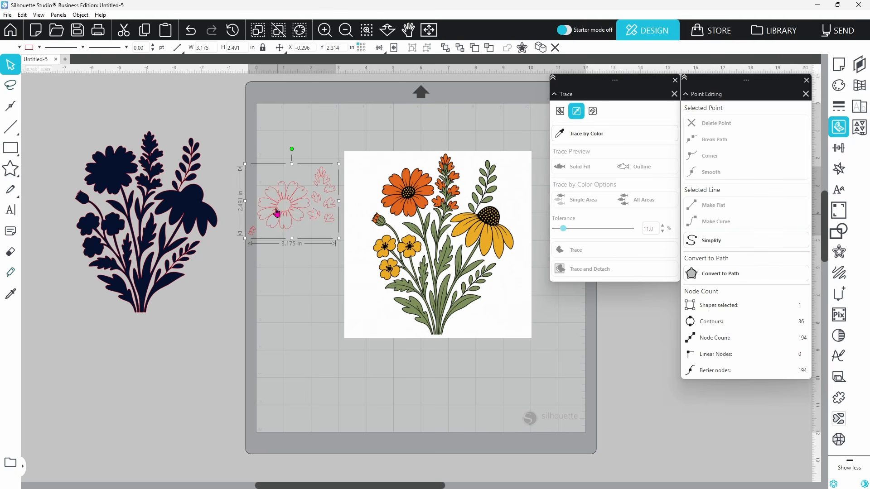
Fill the simplified petal outlines with the orange sampled from the large flower in the image.
click(20, 48)
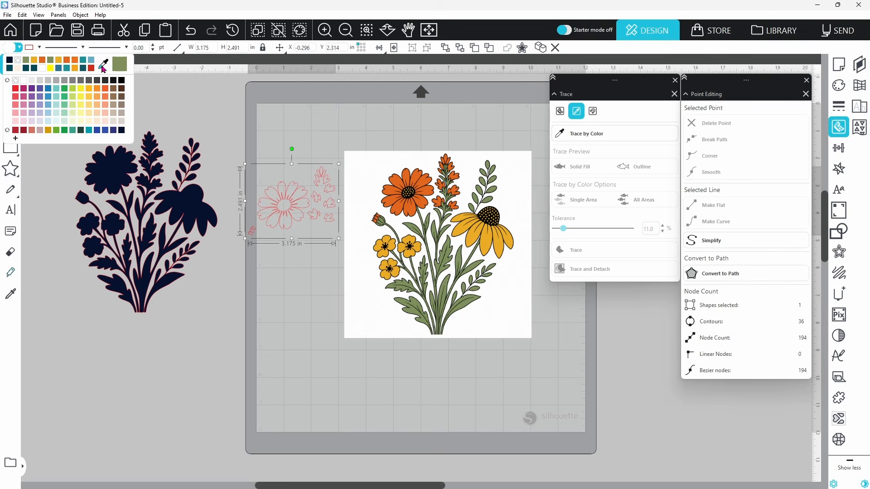
click(103, 68)
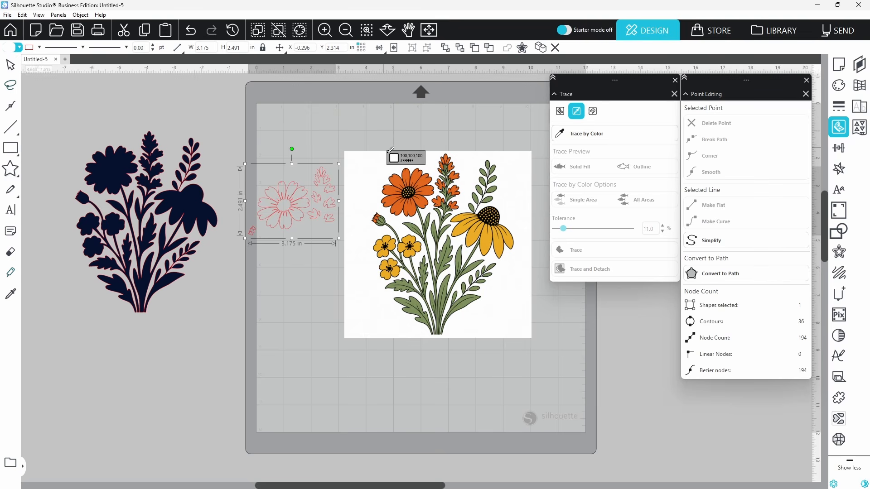
click(400, 178)
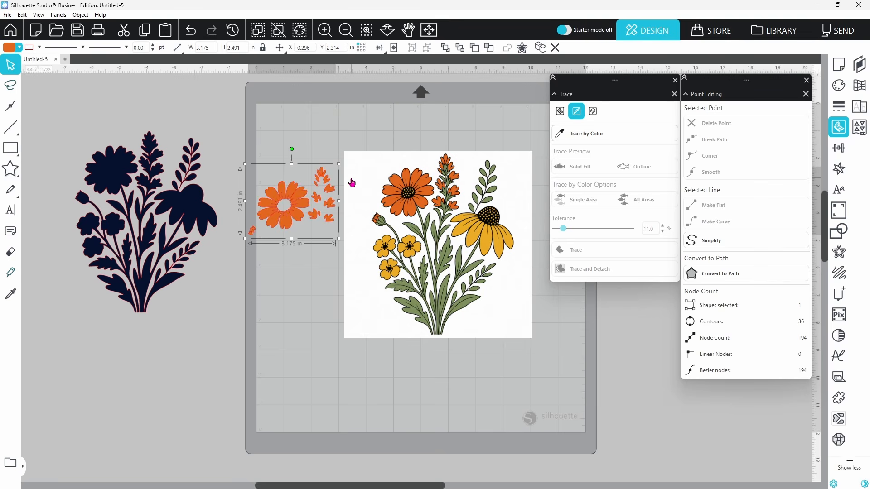
Place the orange petals over the navy bouquet silhouette and nudge them into alignment with its flowers.
drag(276, 188, 116, 159)
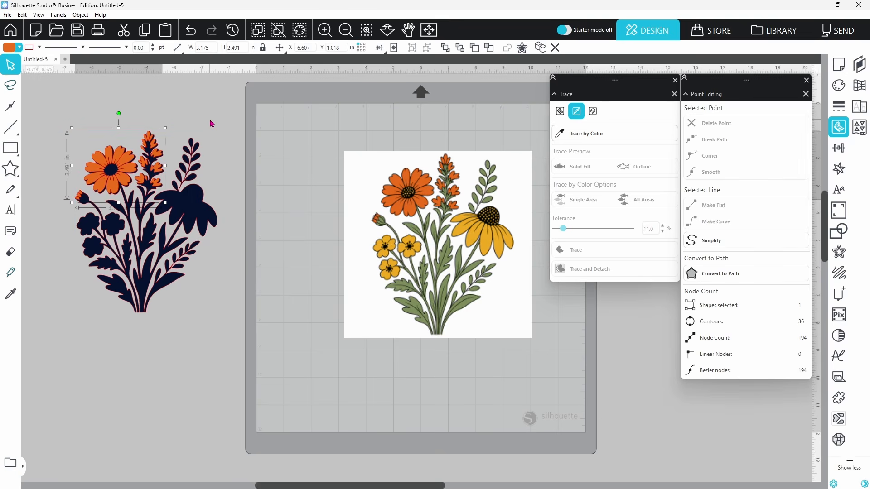
key(Down)
key(Down)
key(Right)
key(Right)
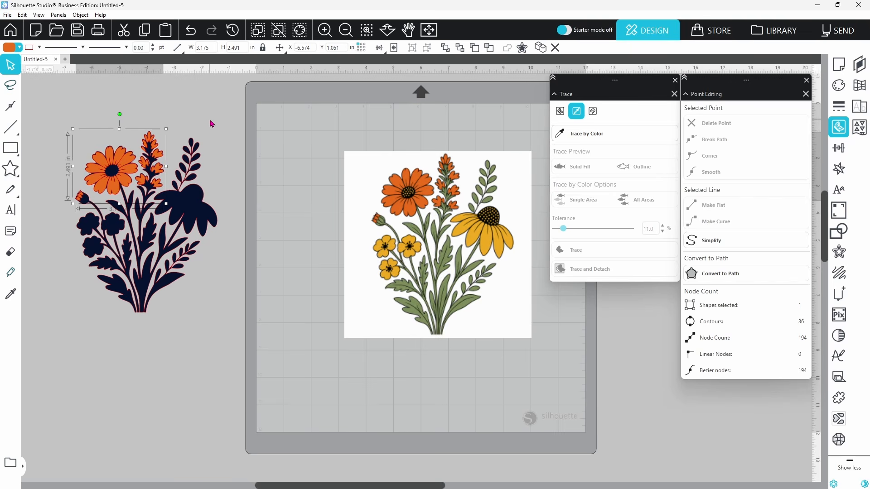
key(Up)
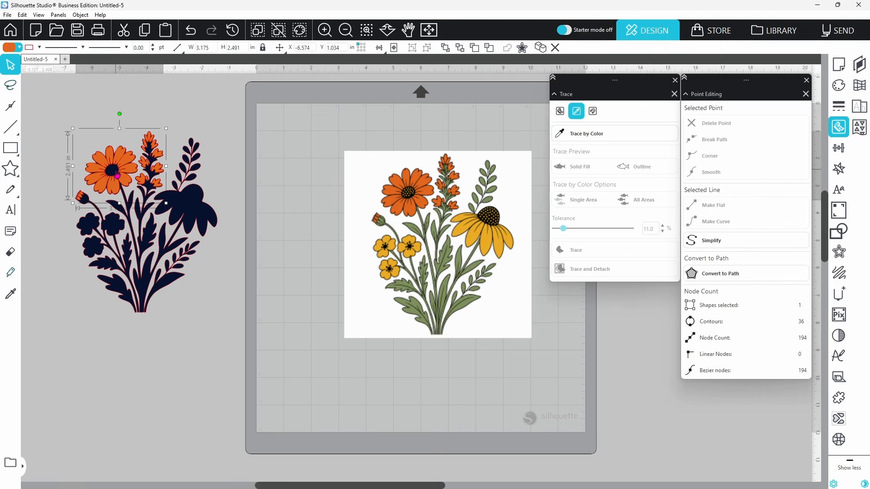
Trace all areas of the image matching the yellow petal color with a tolerance of 10%.
click(564, 137)
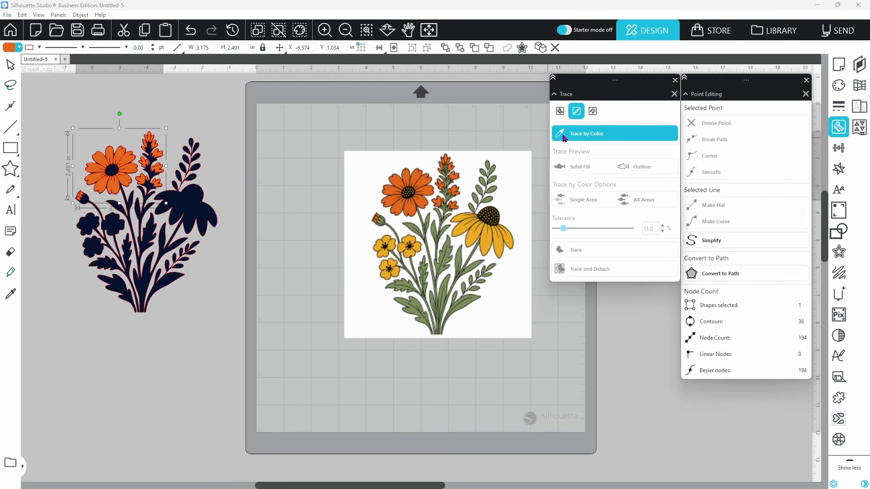
click(474, 236)
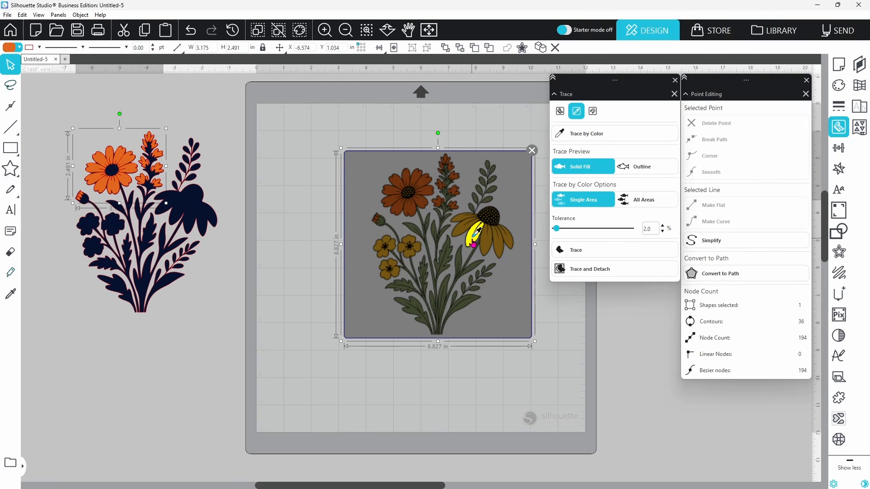
click(638, 203)
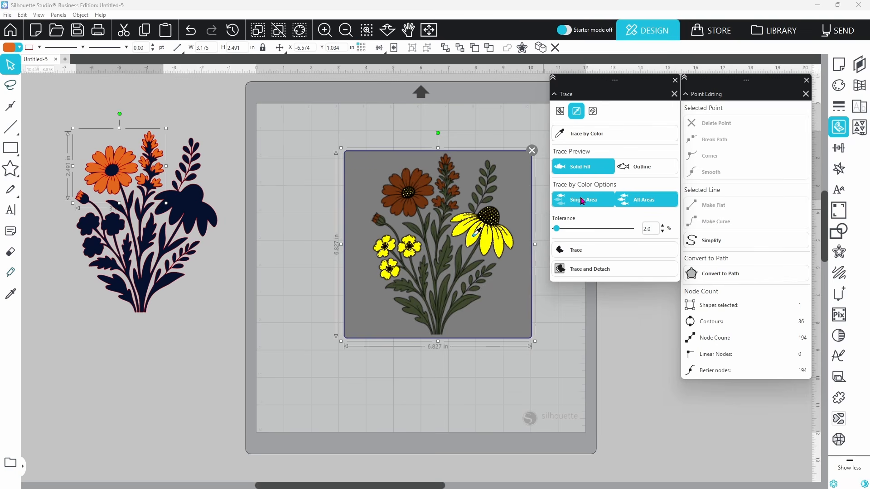
click(367, 30)
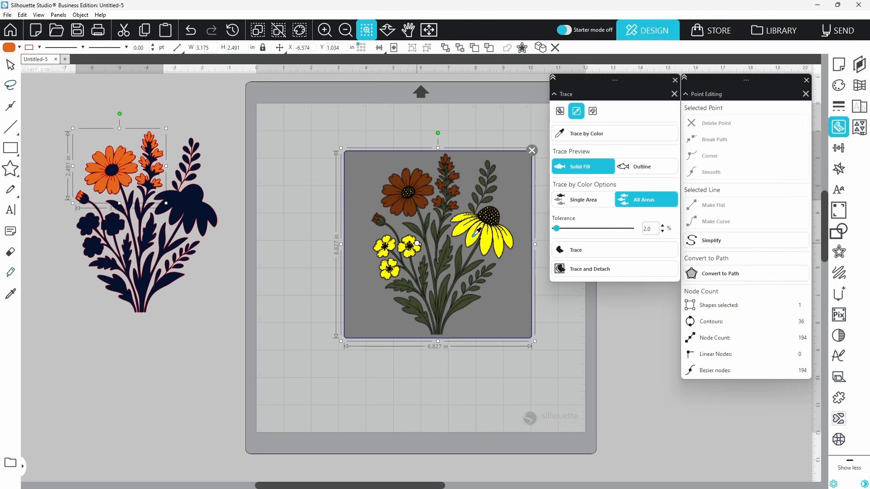
click(417, 244)
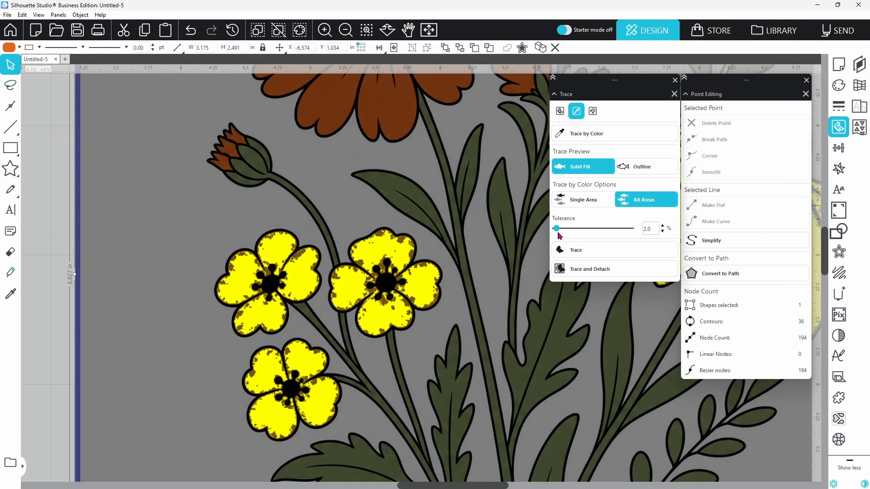
drag(557, 230, 564, 233)
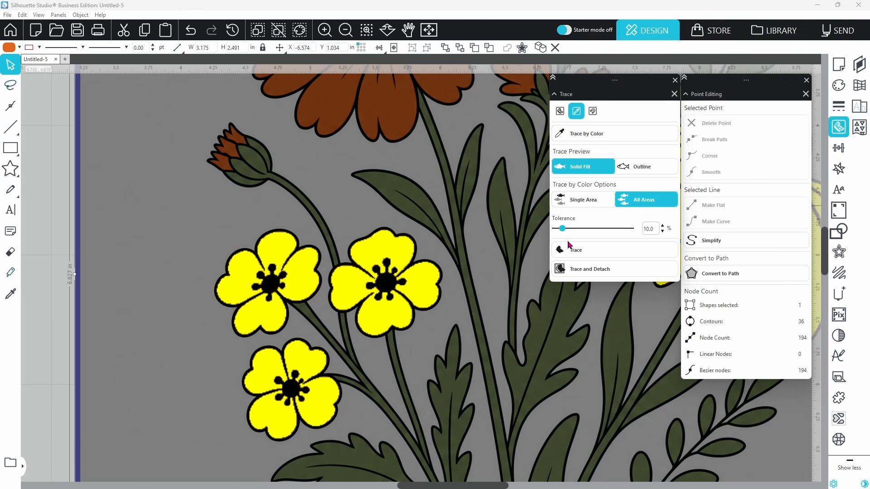
click(570, 256)
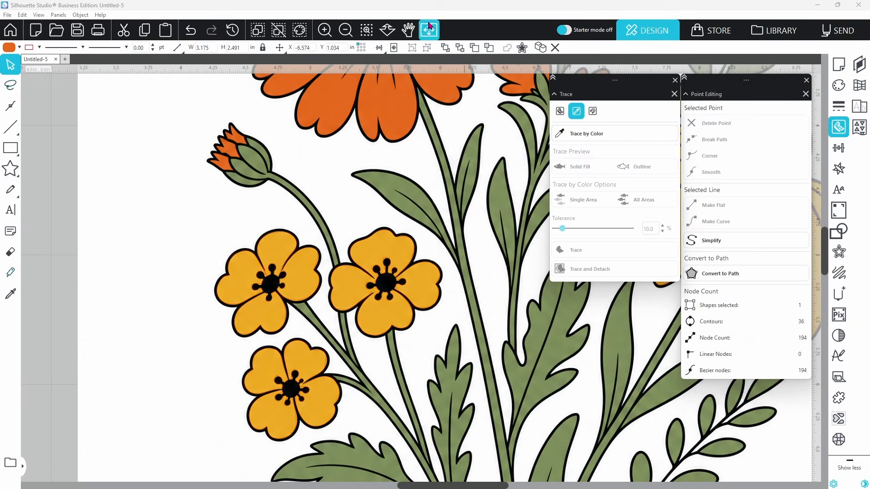
Move the traced yellow flower outlines clear of the image and simplify their path through point editing.
click(429, 30)
drag(384, 254, 254, 244)
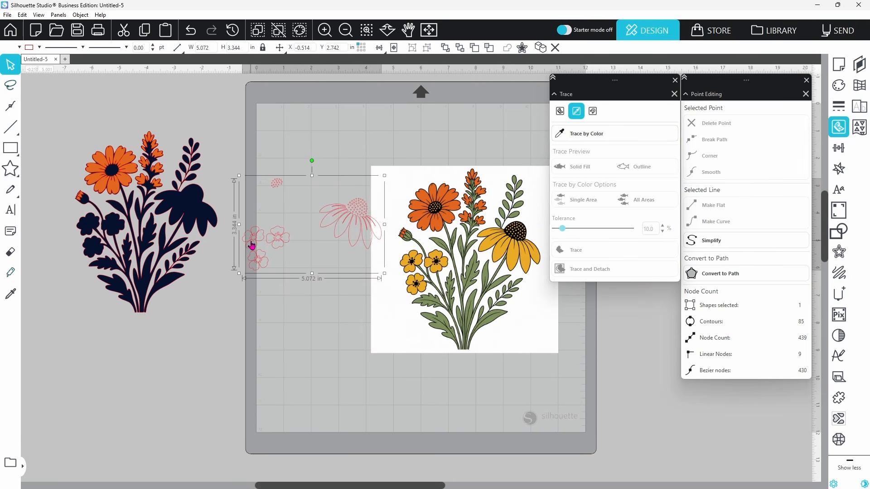
double_click(253, 243)
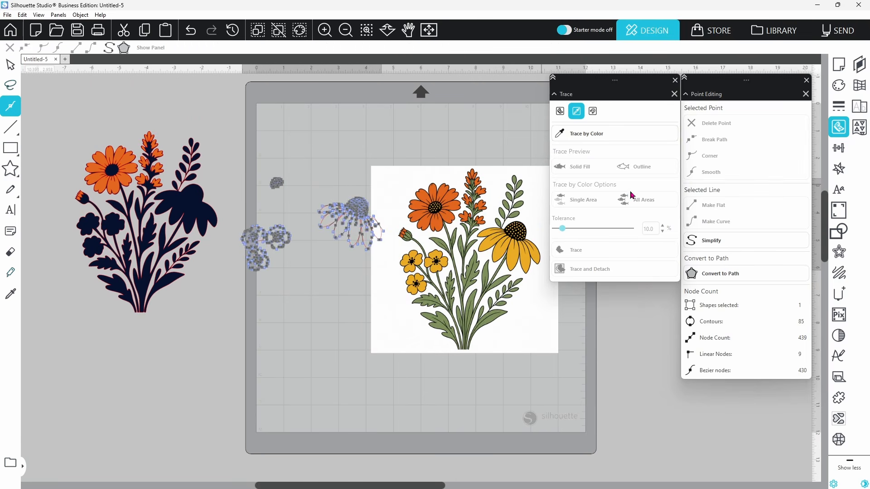
click(693, 240)
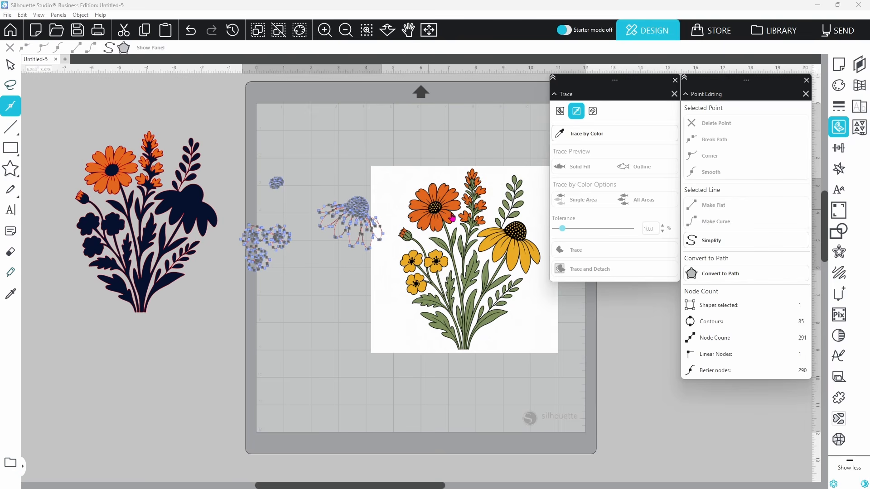
click(353, 171)
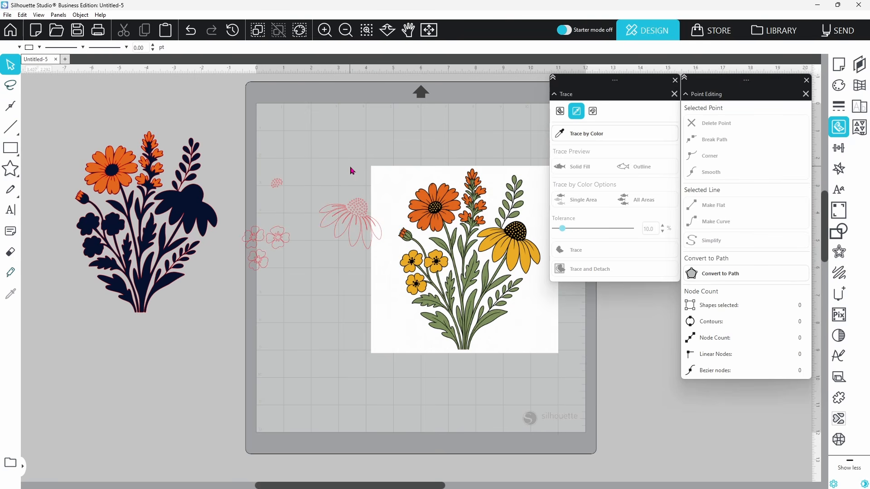
Fill the simplified flower outlines with yellow sampled from the image and place them over the navy bouquet silhouette.
click(352, 225)
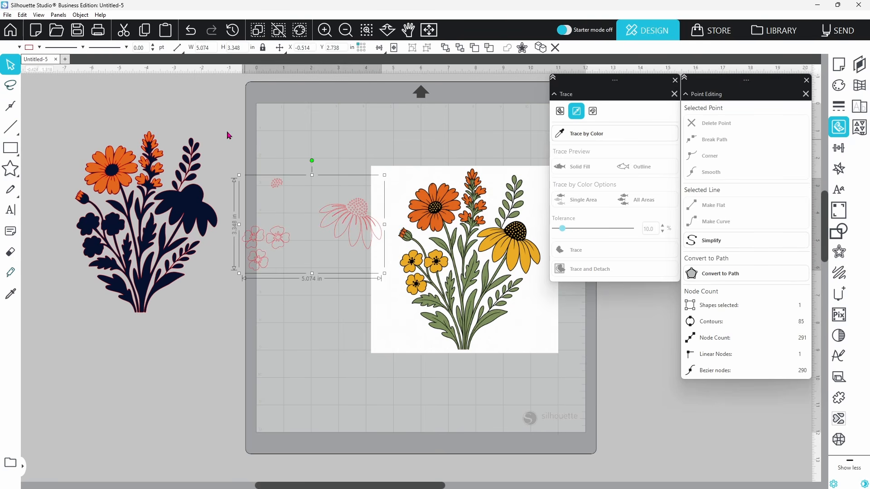
click(19, 48)
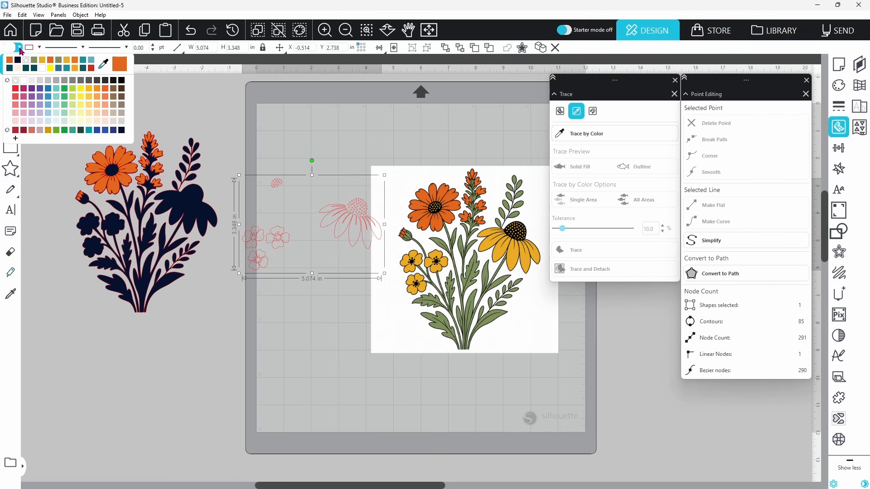
click(104, 68)
click(415, 253)
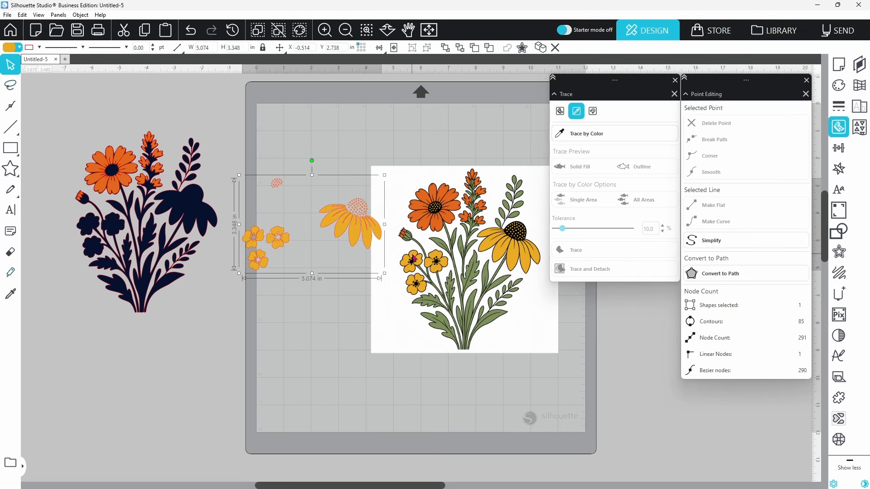
drag(363, 243, 200, 230)
Trace all areas of the image matching the green leaf color with a tolerance of 26%.
click(570, 136)
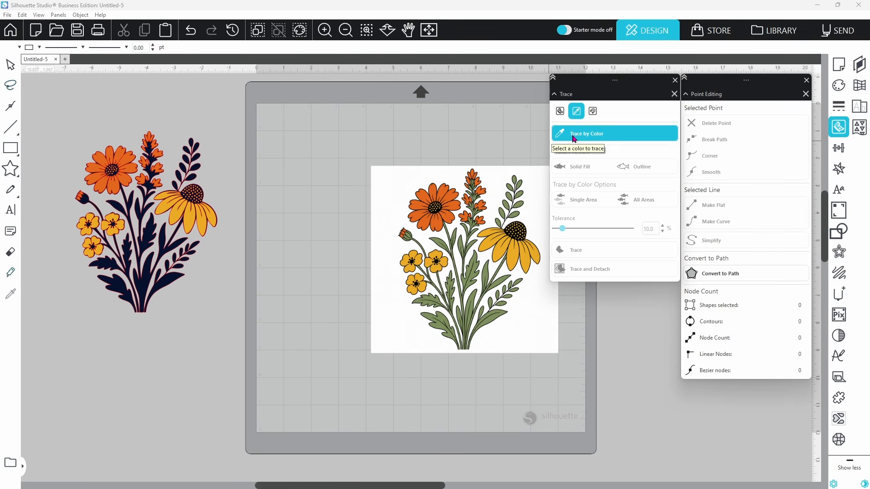
click(473, 265)
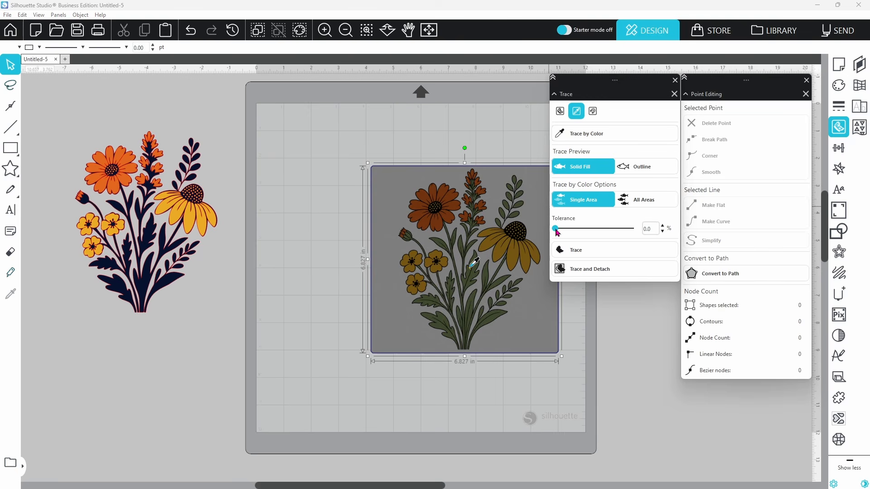
drag(557, 229, 572, 231)
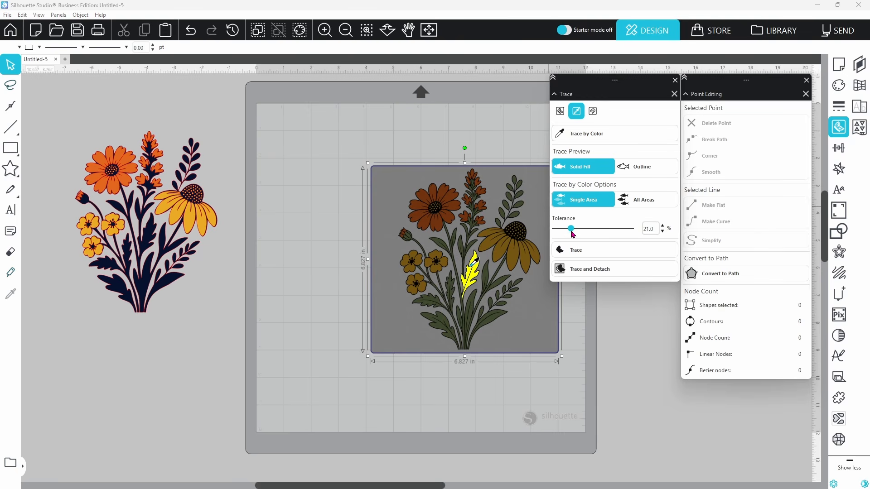
click(630, 206)
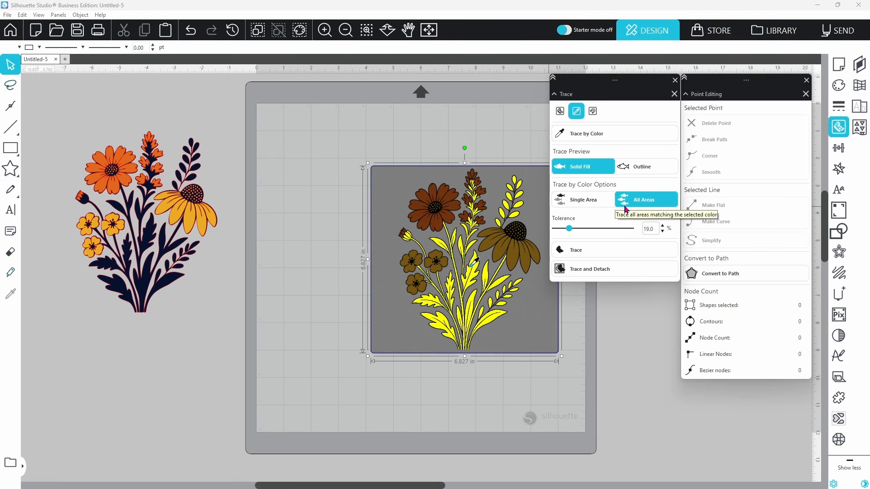
scroll(477, 201, up, 5)
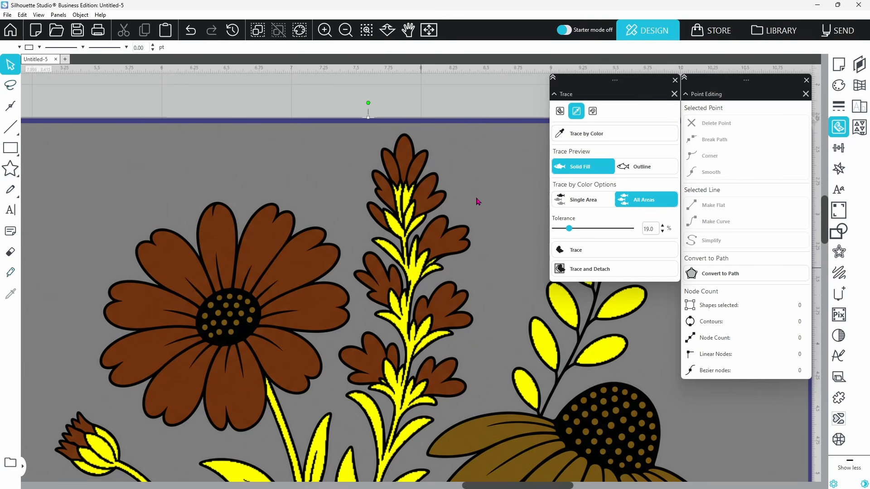
scroll(441, 269, down, 5)
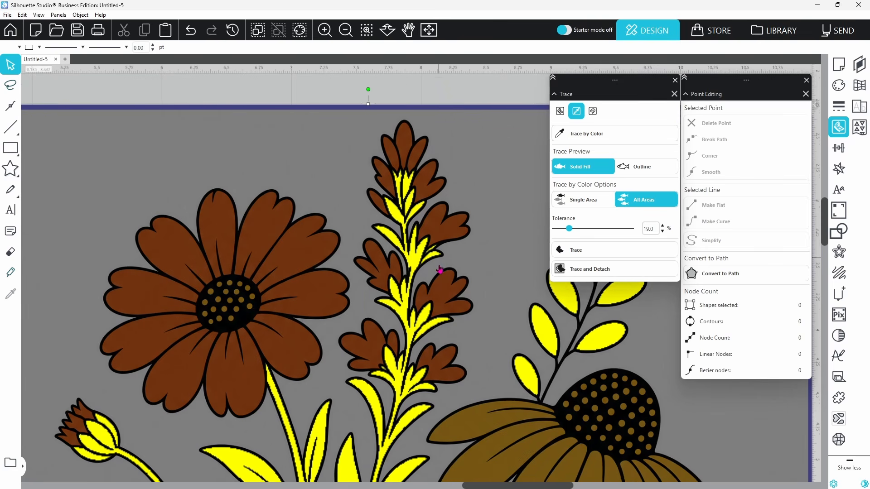
scroll(436, 267, down, 9)
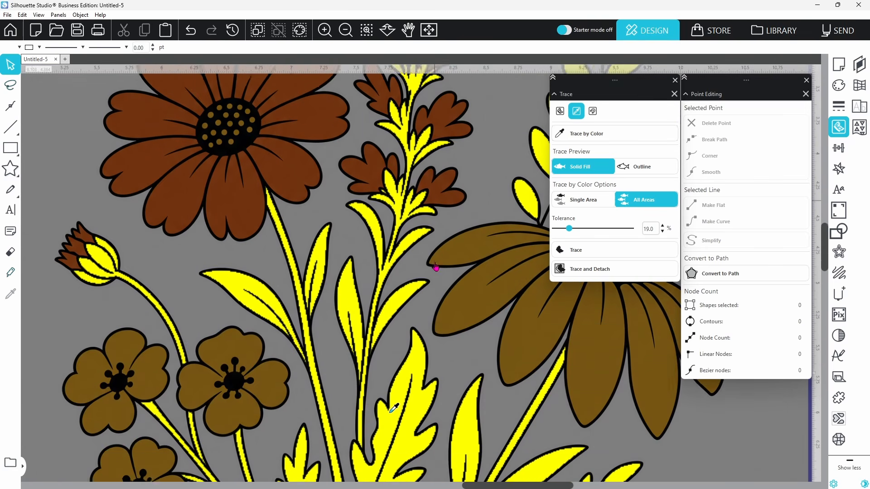
scroll(436, 268, down, 3)
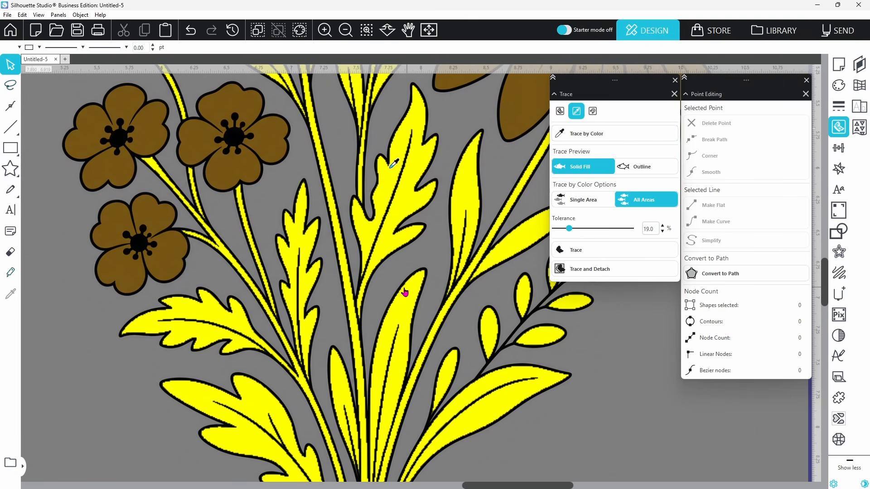
click(664, 228)
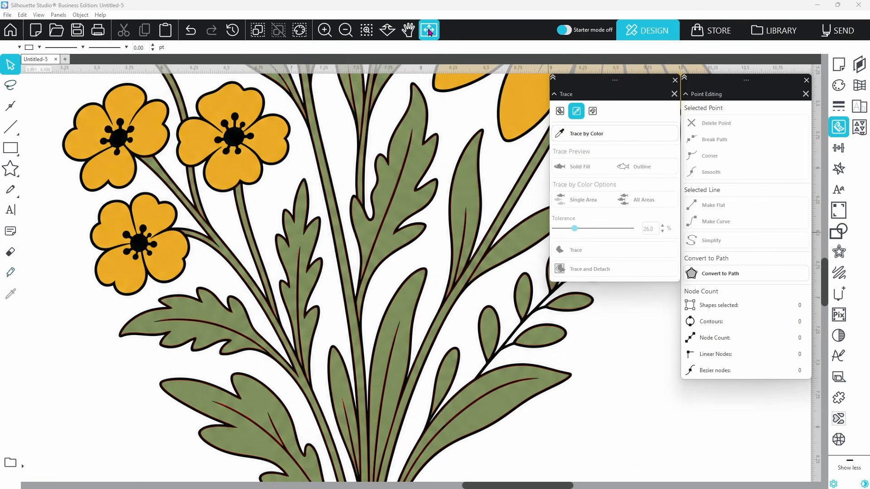
click(432, 30)
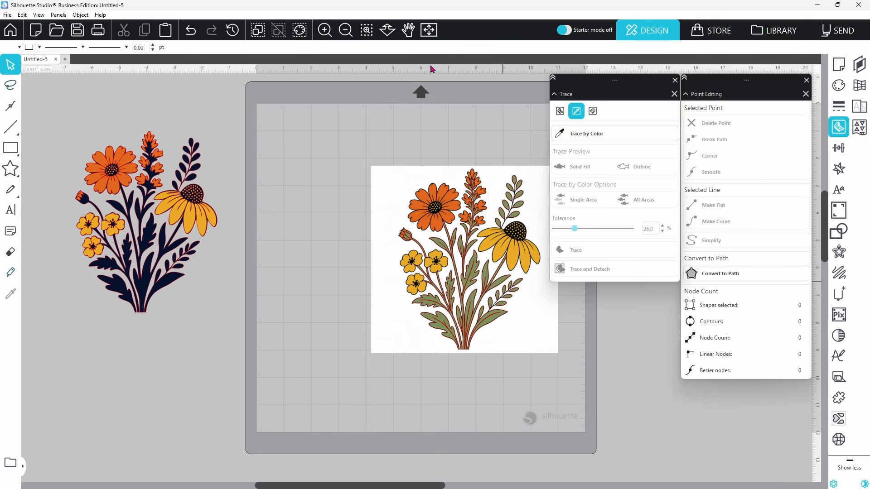
Move the image off the green trace, inspect the leaf and stem outlines up close, and delete the trace.
drag(426, 174, 476, 177)
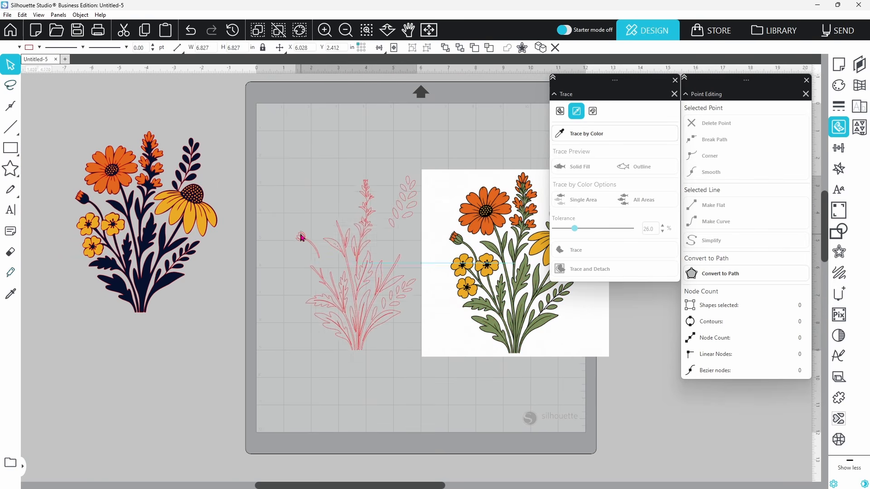
click(366, 31)
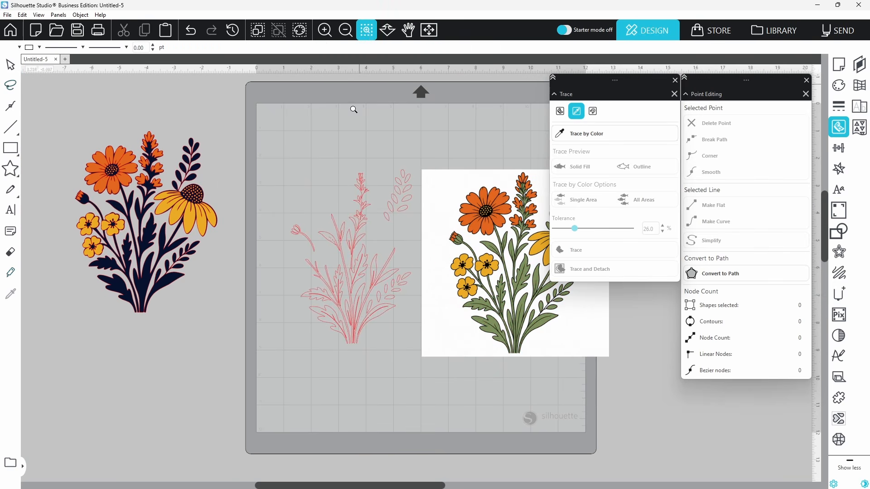
click(331, 245)
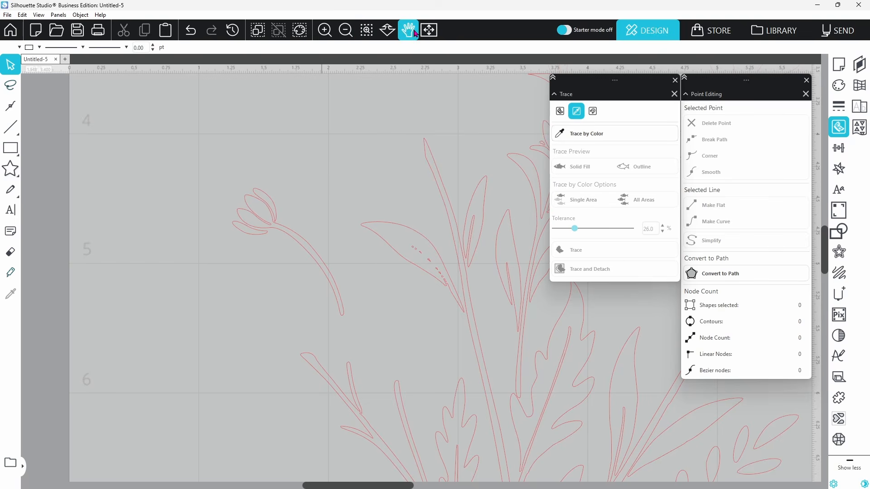
click(429, 31)
right_click(390, 210)
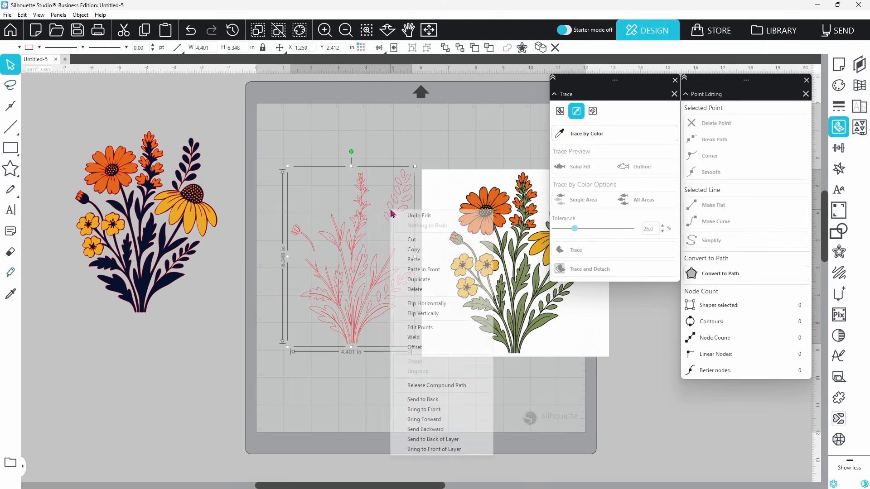
click(410, 290)
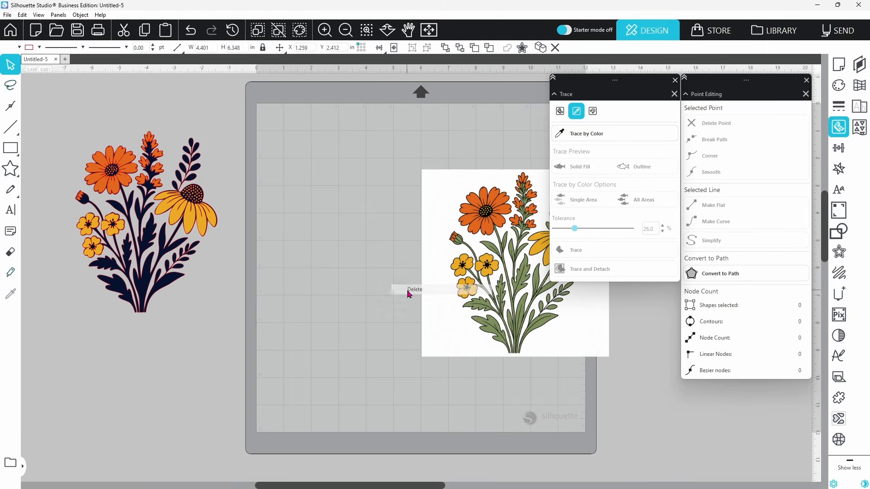
Retrace all areas of the image matching the green leaf color with a tolerance of 9%.
drag(480, 307, 382, 273)
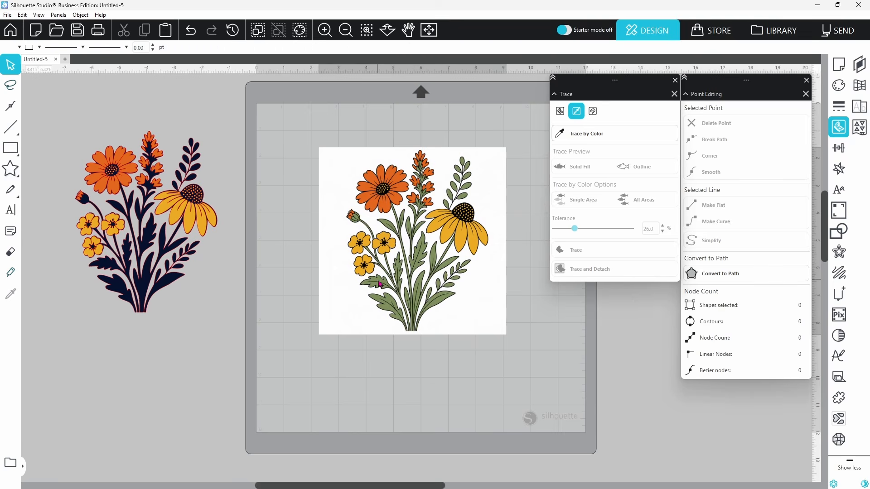
click(567, 138)
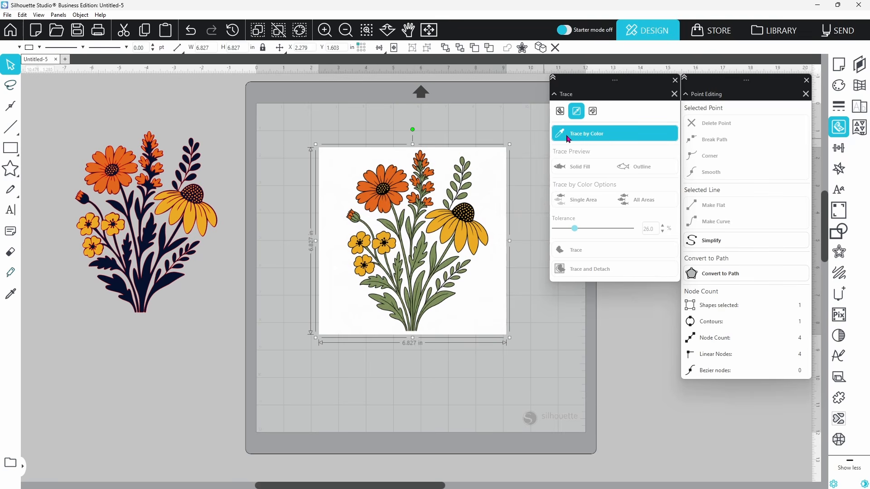
click(436, 252)
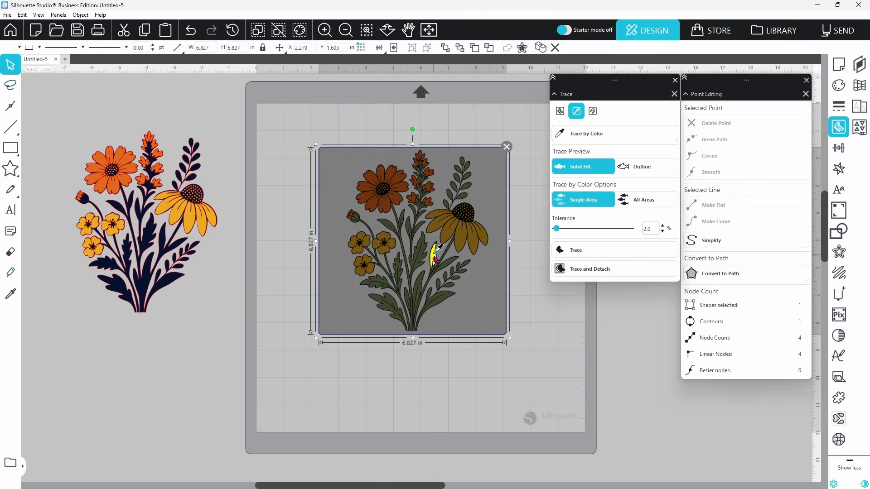
click(636, 204)
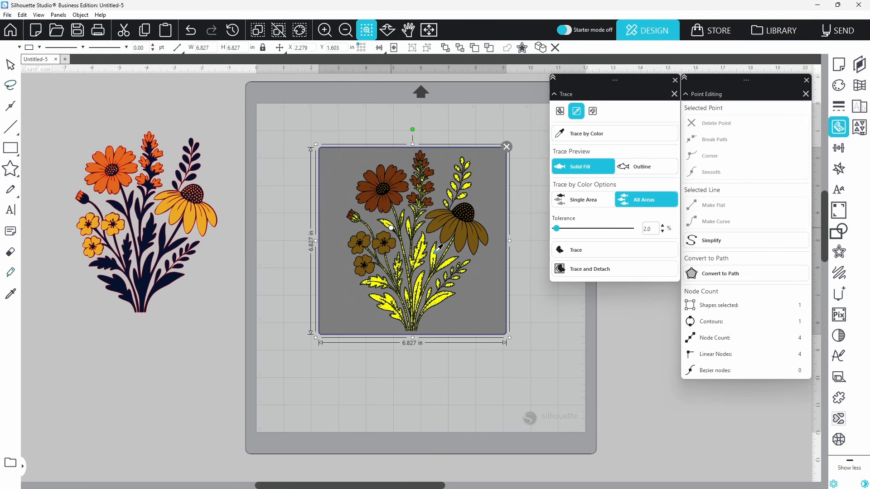
click(392, 228)
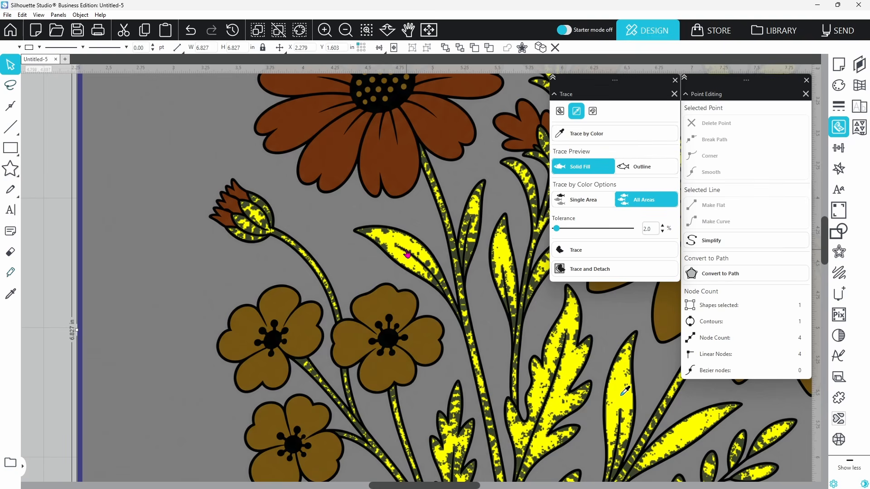
drag(558, 231, 561, 229)
click(662, 227)
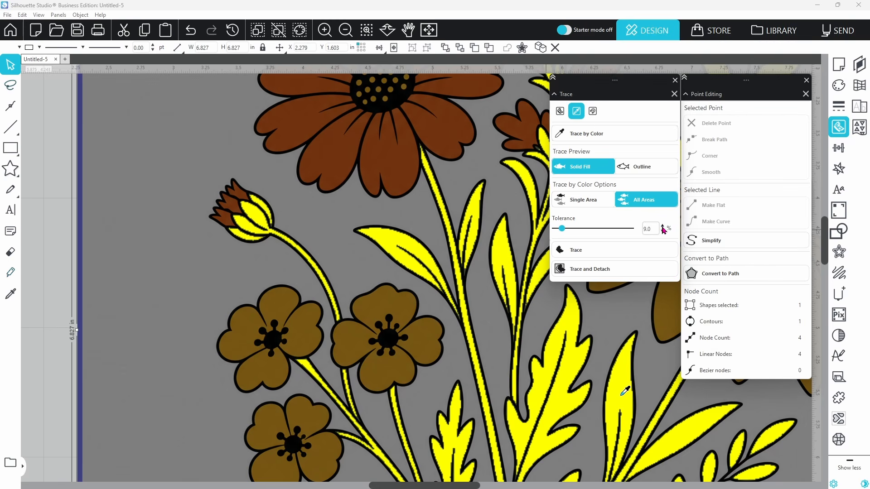
drag(449, 487, 492, 487)
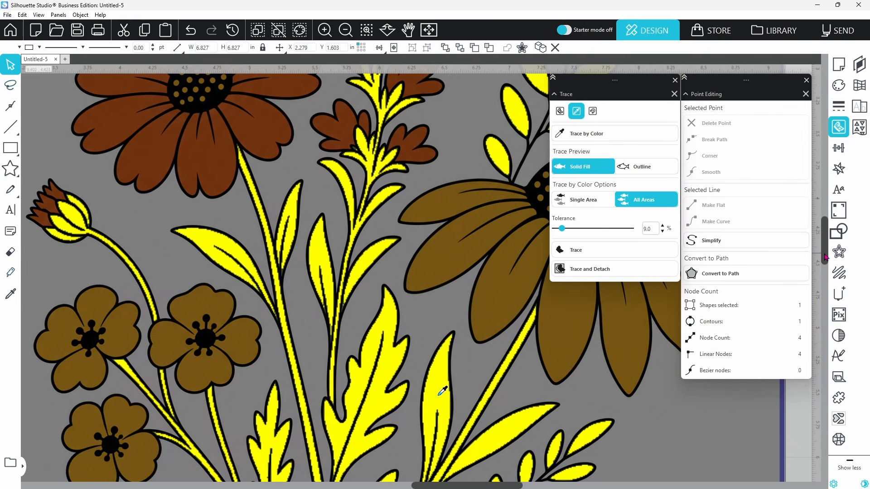
drag(826, 257, 835, 279)
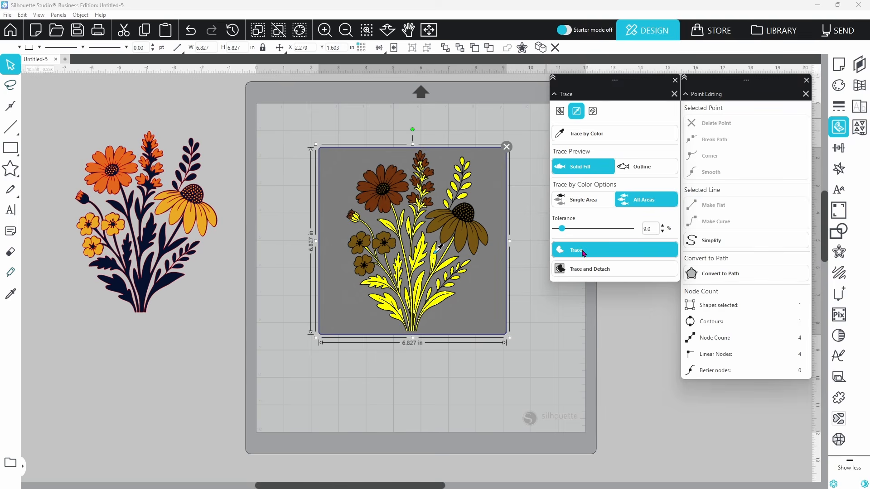
click(582, 251)
Separate the traced green leaf and stem outlines from the image and simplify their path through point editing.
drag(481, 288, 542, 291)
mouse_move(363, 224)
mouse_down()
mouse_move(293, 236)
mouse_move(273, 226)
mouse_up()
double_click(273, 226)
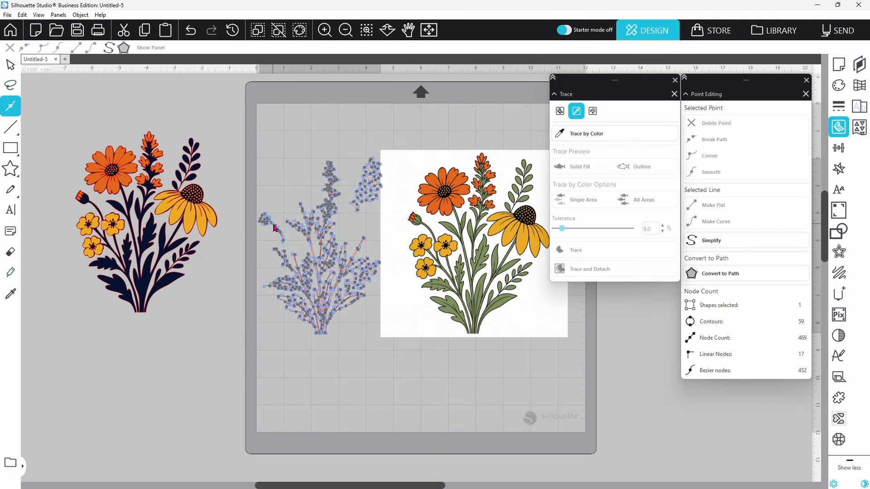
click(697, 241)
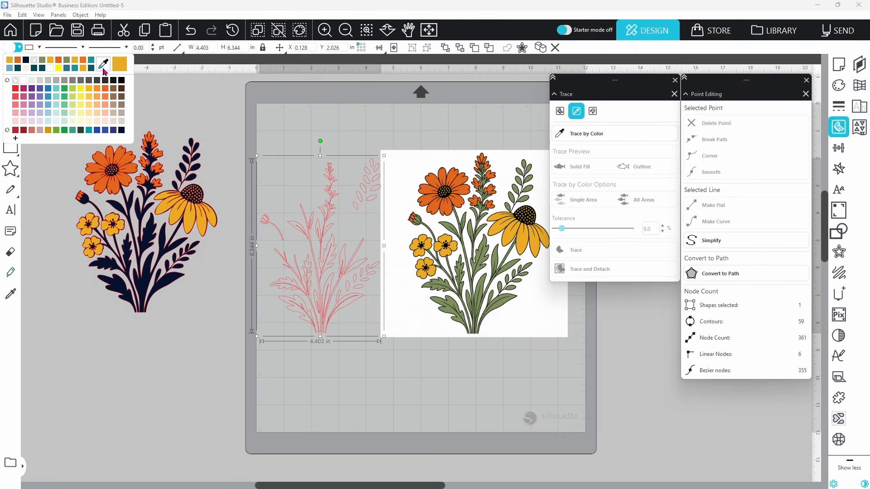
Fill the simplified leaf and stem outlines with green sampled from the image and place them over the navy bouquet silhouette.
click(443, 281)
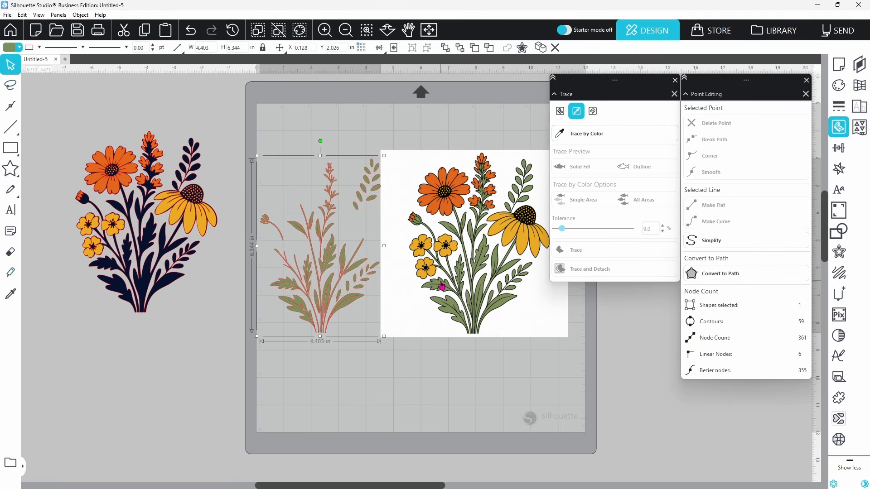
click(347, 125)
mouse_move(333, 203)
mouse_down()
mouse_move(155, 184)
mouse_move(208, 313)
mouse_up()
Group all the stacked bouquet color layers and move the group onto the cutting mat beside the image.
click(114, 186)
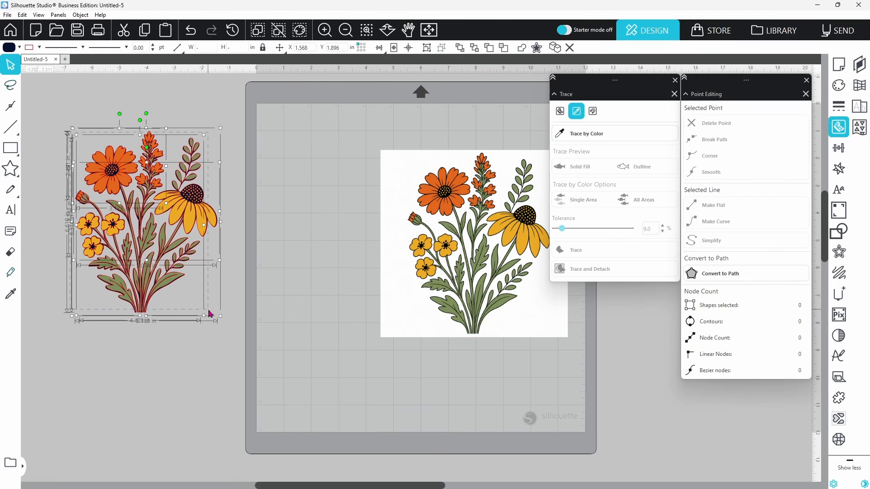
right_click(161, 292)
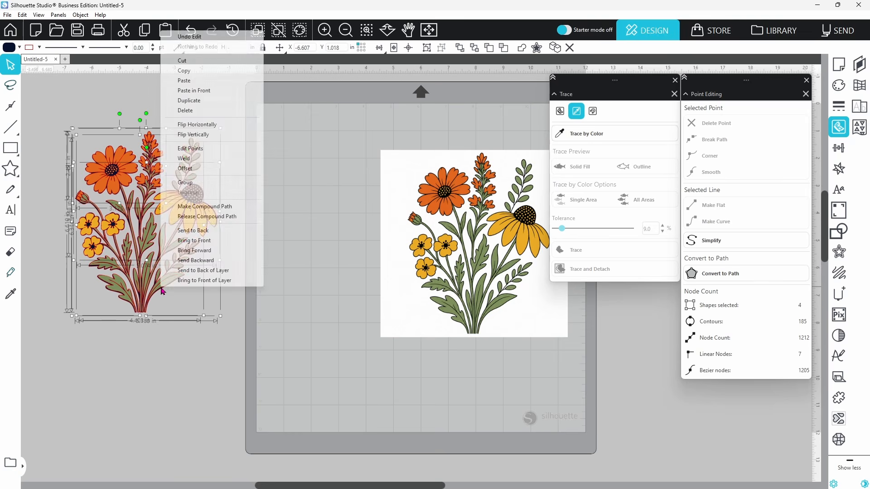
click(187, 185)
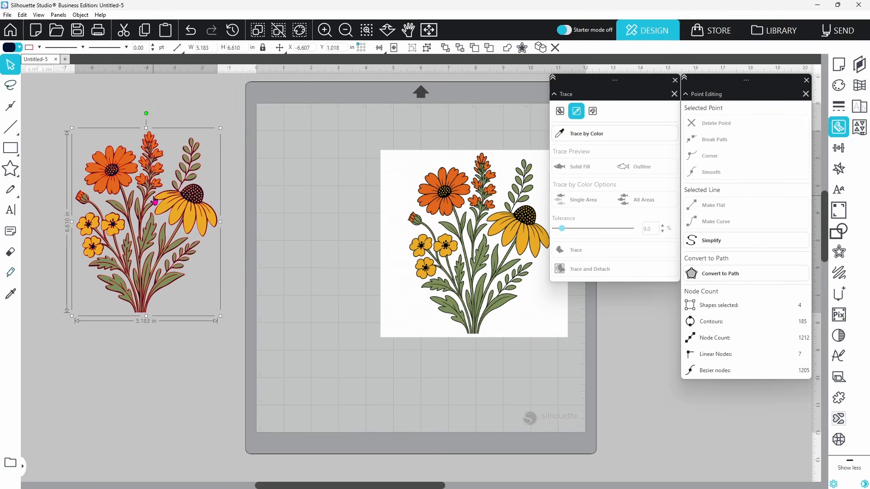
drag(153, 194, 305, 217)
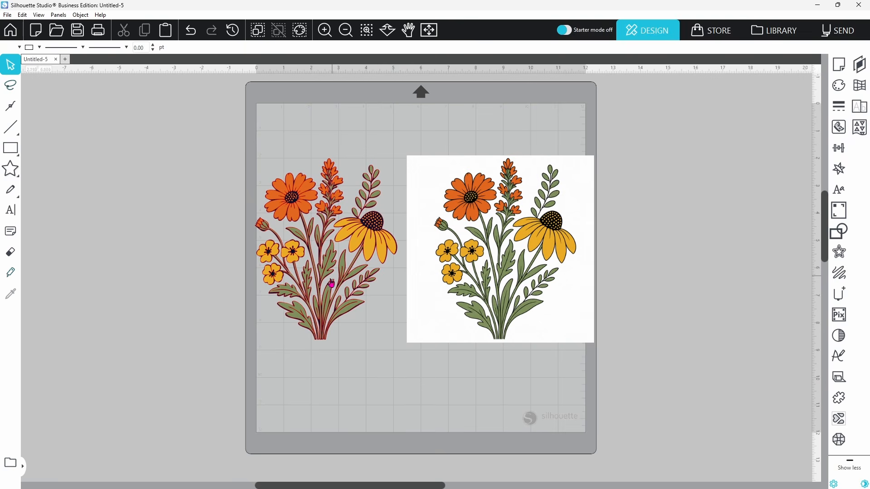
Set the line color of the grouped bouquet to transparent.
click(369, 254)
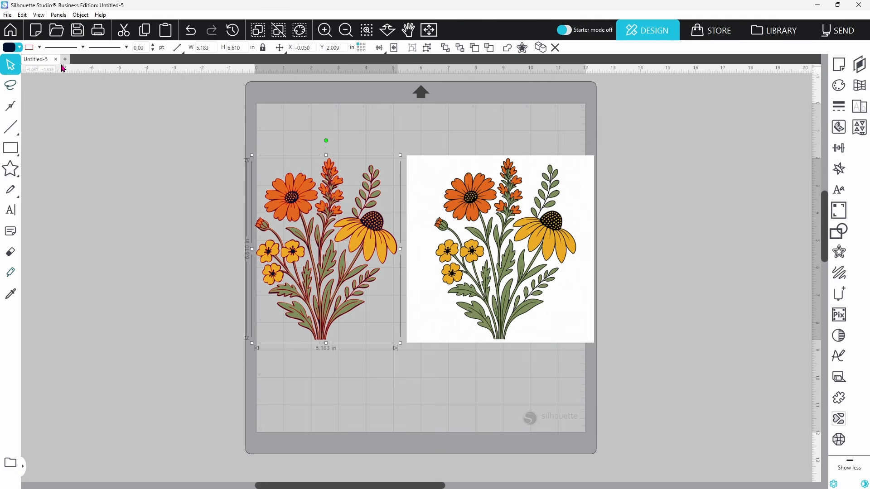
click(39, 47)
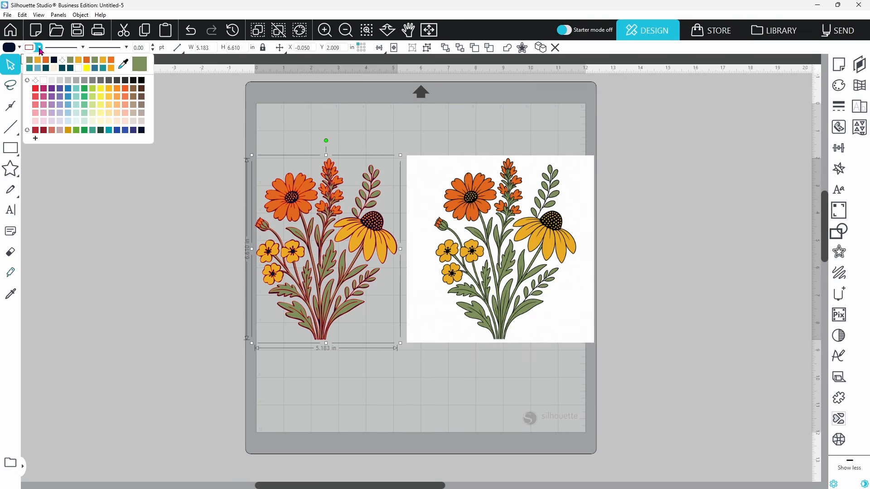
click(65, 63)
click(144, 159)
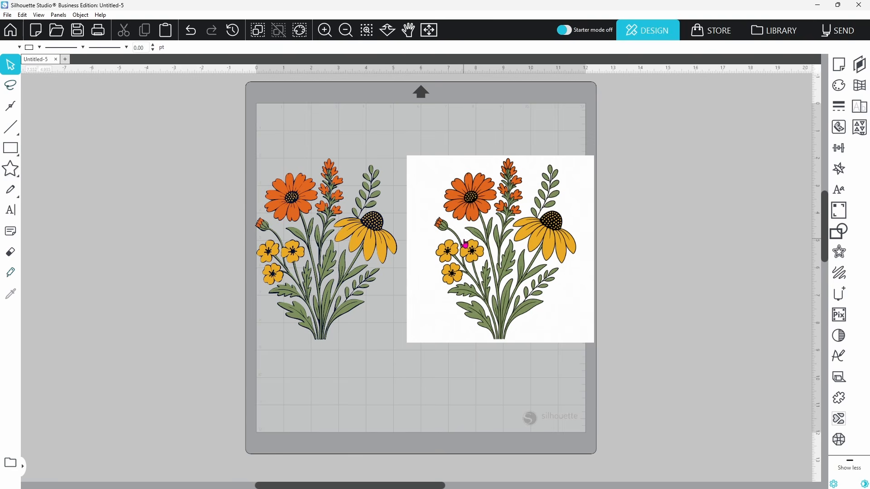
Ungroup the layered bouquet on the mat into its separate color layers.
right_click(355, 231)
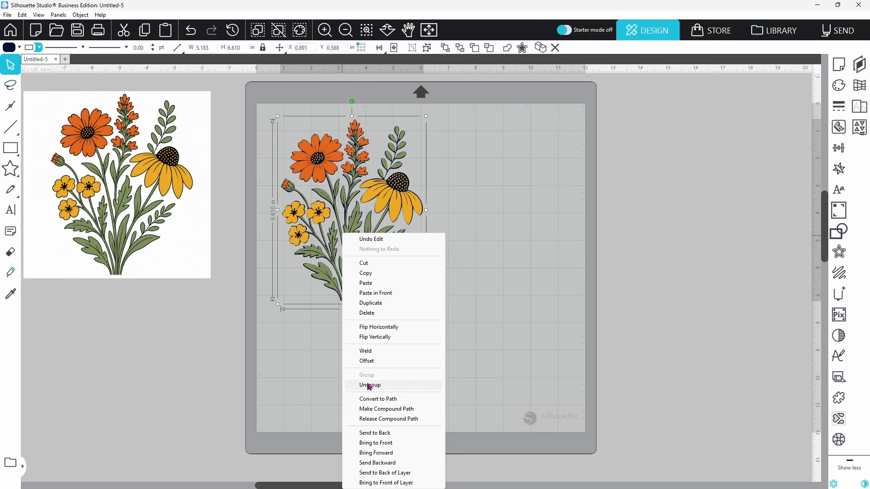
click(375, 385)
click(468, 336)
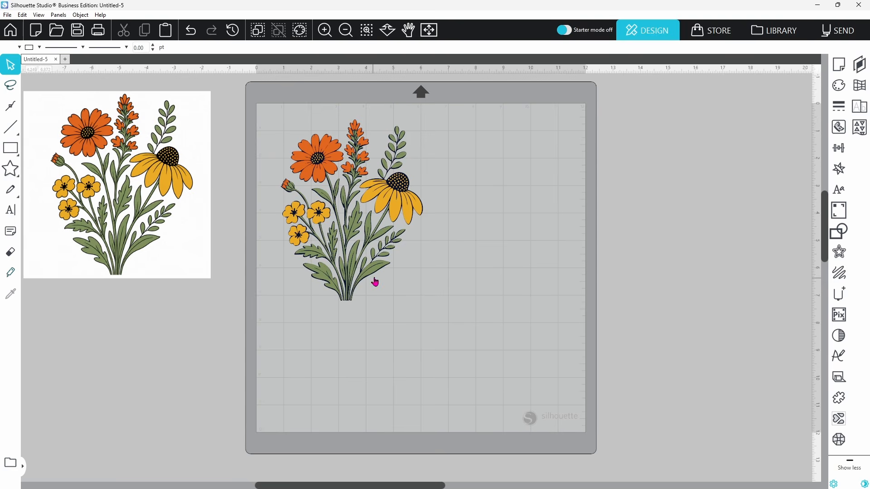
Separate the stacked green, yellow and orange layers from the navy silhouette, spreading them over empty areas of the cutting mat.
drag(375, 282, 529, 275)
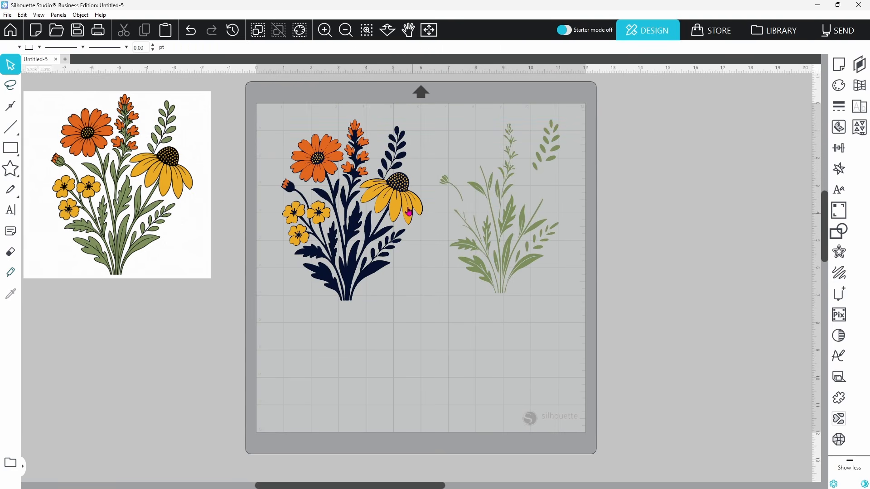
drag(408, 211, 555, 358)
drag(315, 175, 313, 379)
drag(443, 381, 443, 404)
click(407, 244)
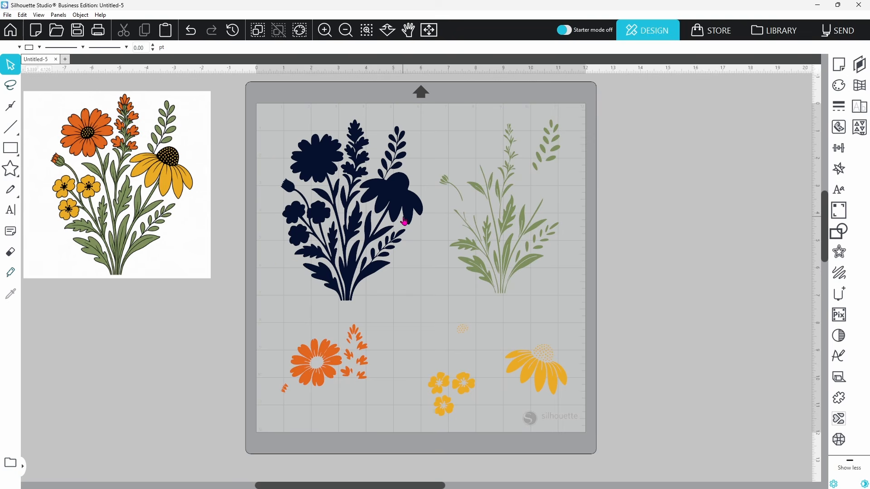
Reposition the navy, green, orange and yellow layers closer to the four corners of the cutting mat, then deselect them.
drag(404, 221, 386, 211)
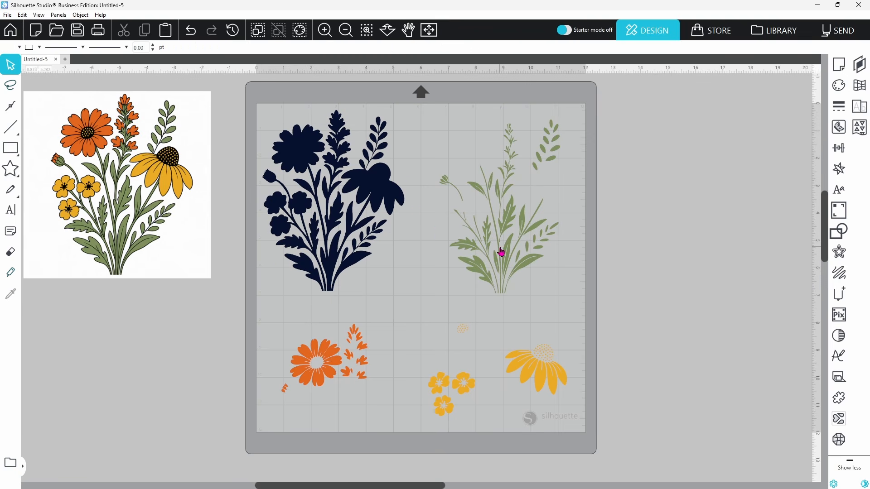
drag(505, 229, 520, 220)
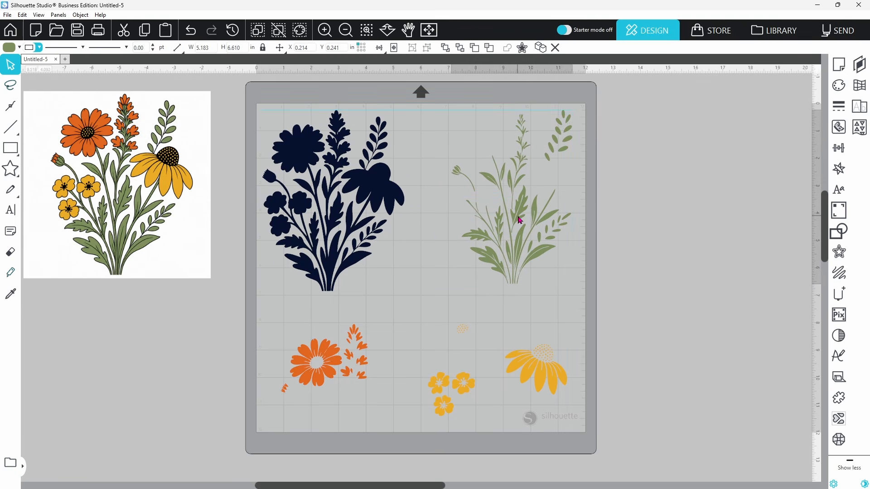
drag(325, 358, 313, 384)
drag(523, 383, 532, 388)
click(611, 256)
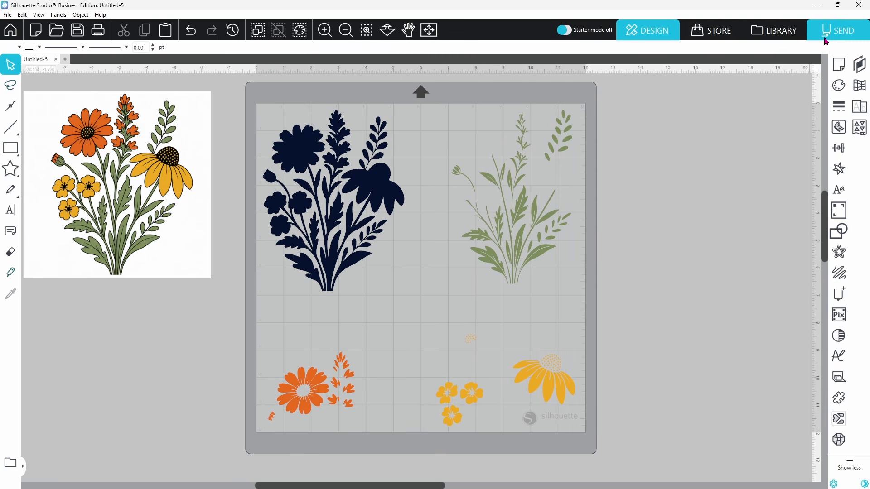
Open the cut setup for the separated bouquet layers and send the job to the cutting machine.
click(826, 38)
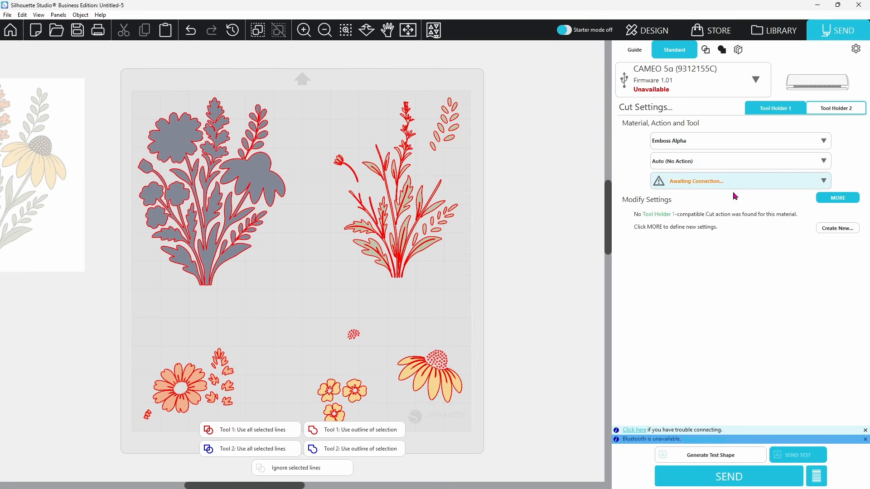
click(742, 484)
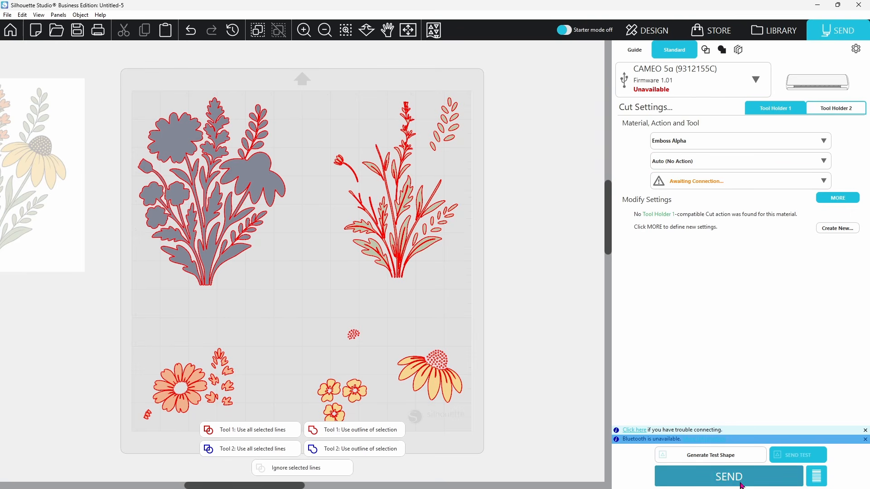